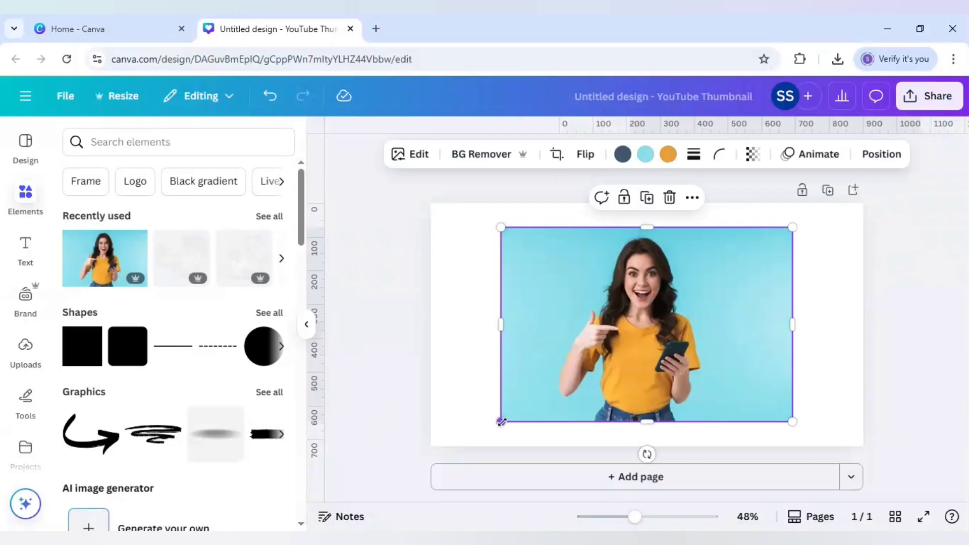
Enlarge the woman's photo to the full page height and remove its background.
drag(500, 422, 468, 439)
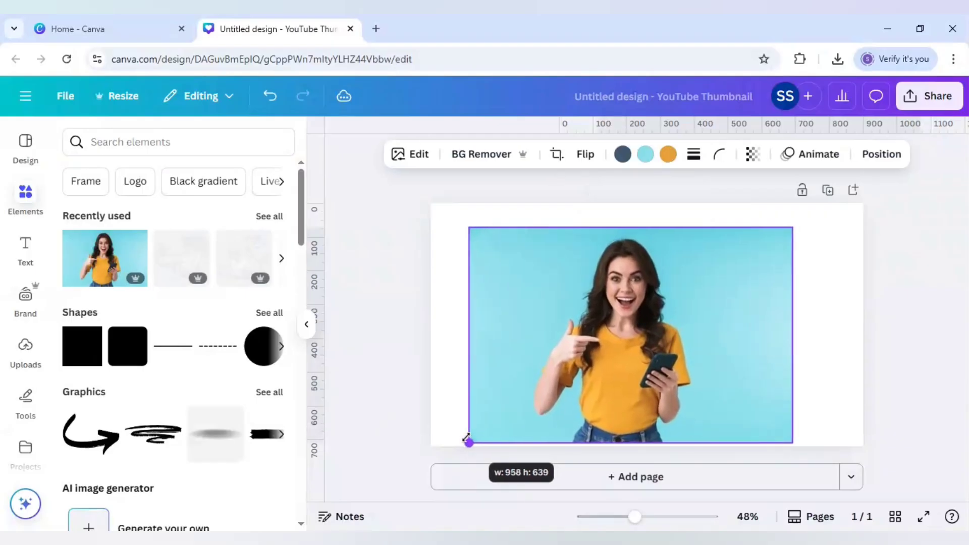
drag(793, 228, 830, 209)
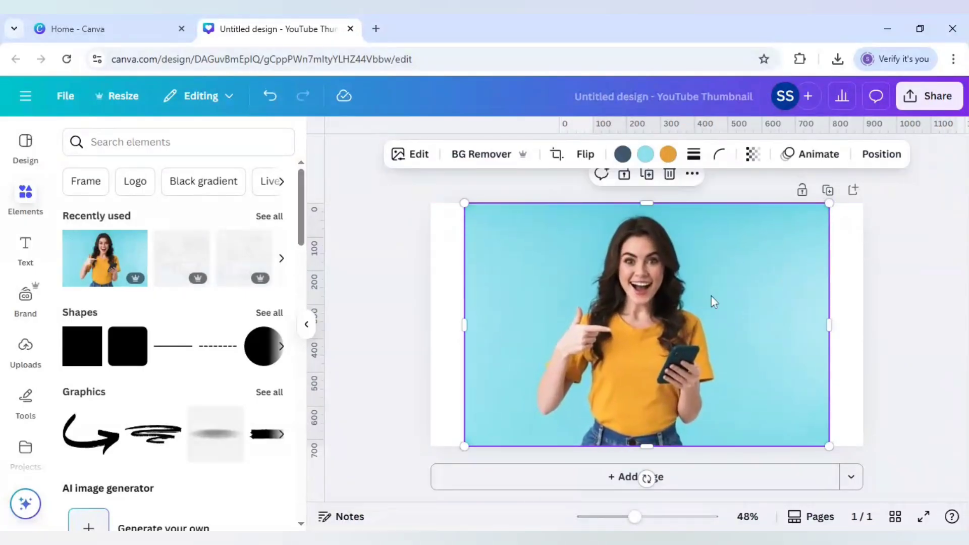
click(481, 156)
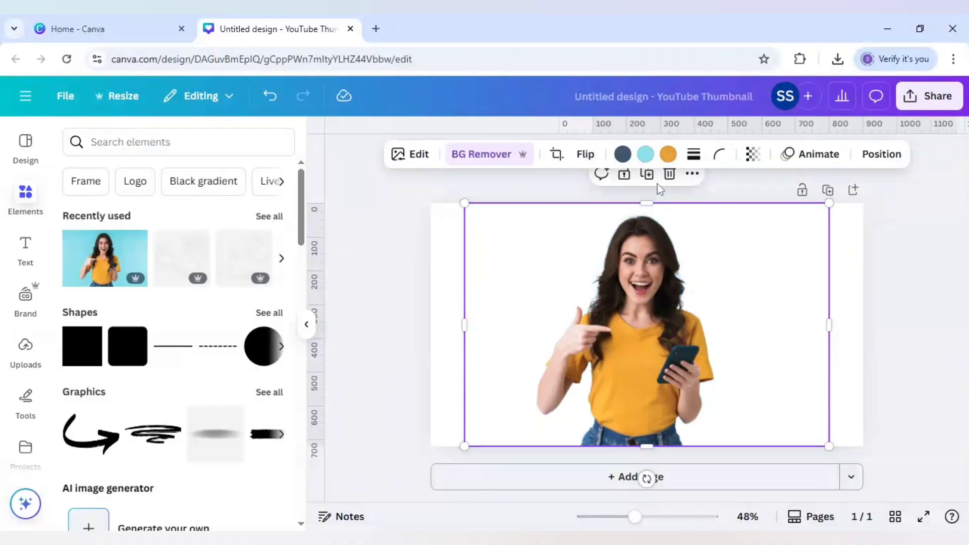
Crop the empty sides off the cutout, and duplicate it with the copy offset slightly to the right.
drag(833, 281, 704, 292)
drag(463, 329, 525, 324)
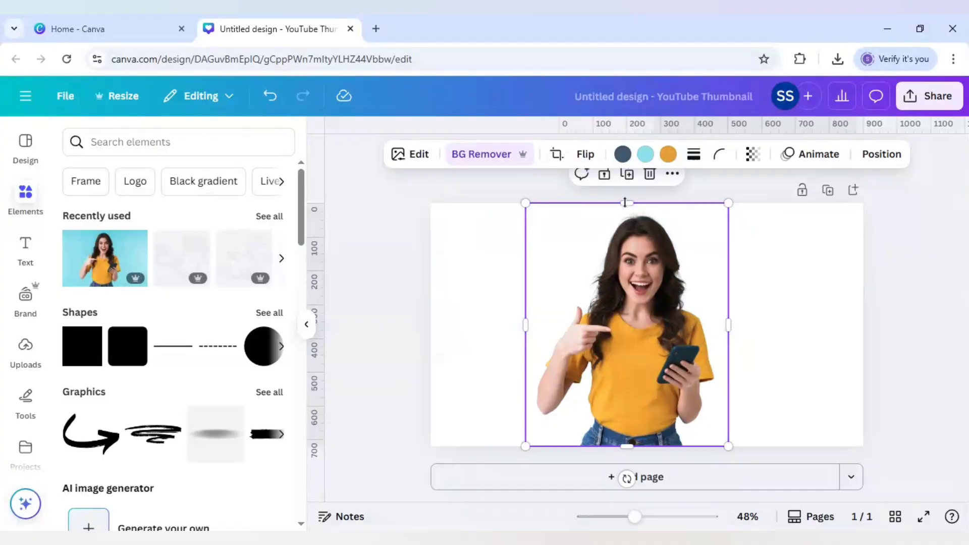
click(634, 179)
drag(625, 305, 635, 301)
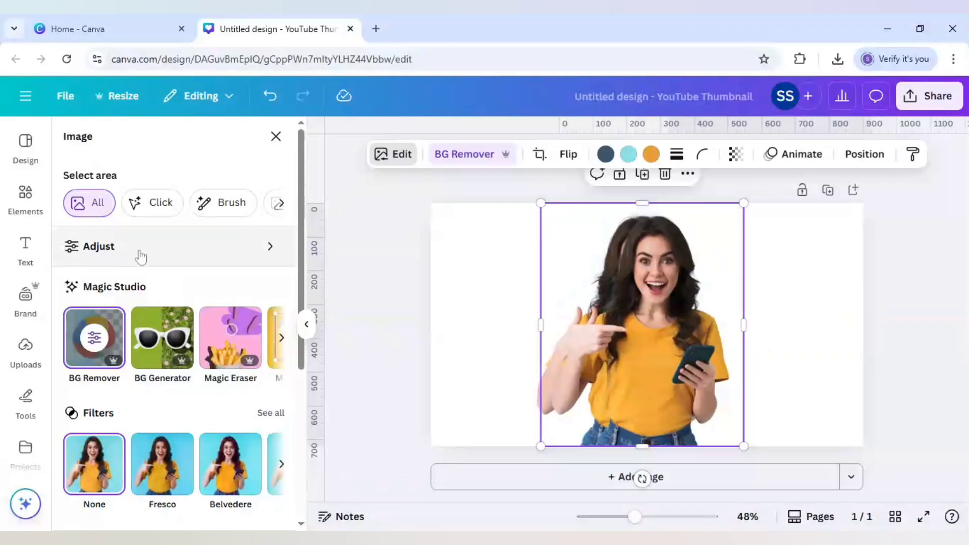
Set the copy's brightness to 17 and contrast to 14, and raise its highlights slightly.
click(141, 257)
scroll(178, 292, down, 3)
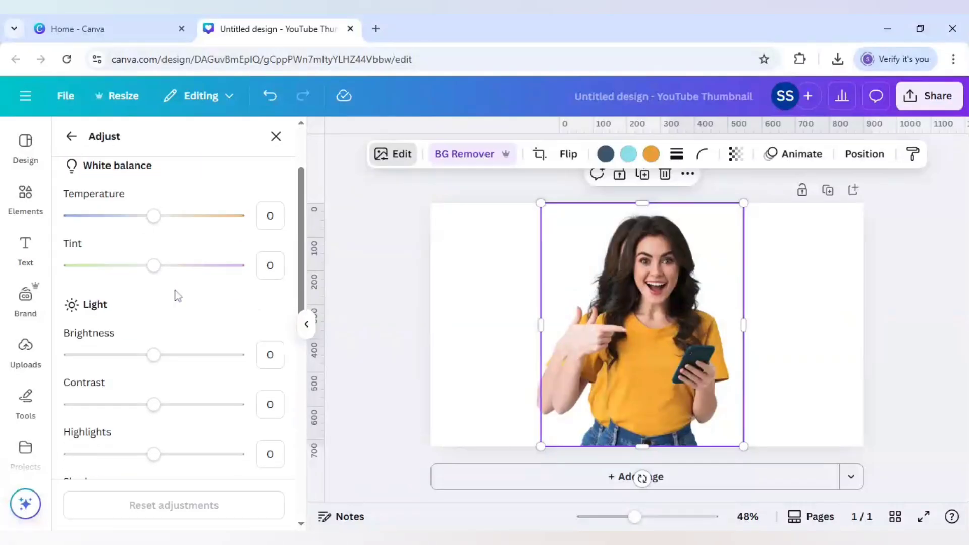
click(168, 318)
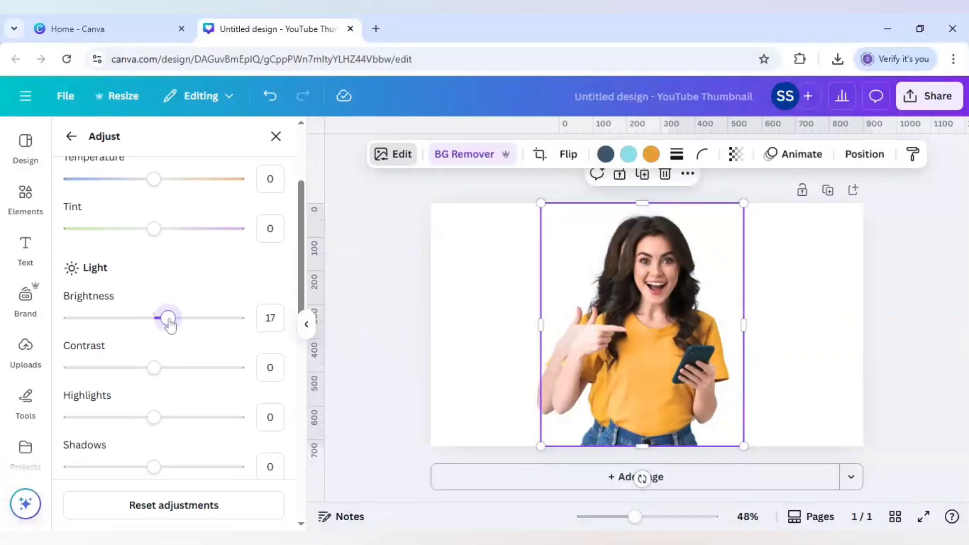
scroll(170, 323, down, 2)
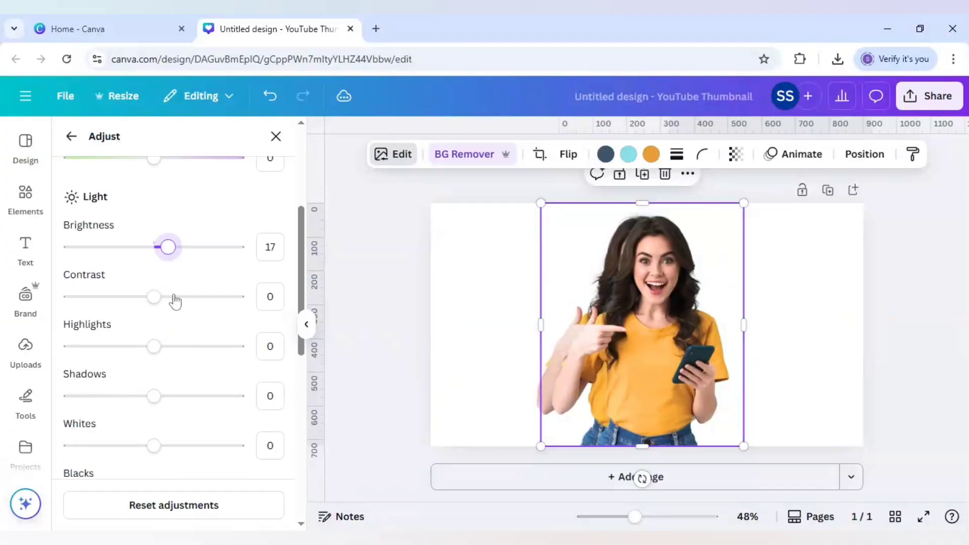
click(167, 297)
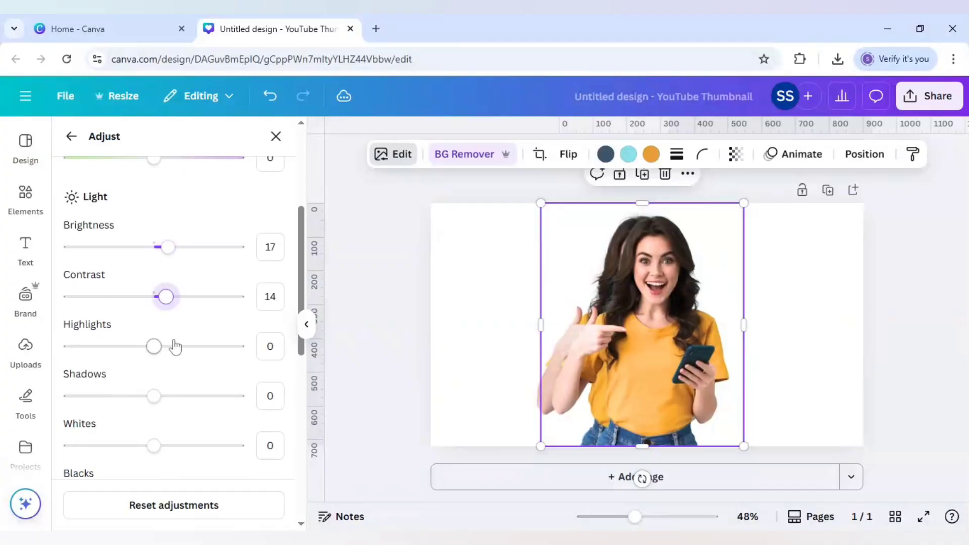
click(175, 347)
Set the copy's overall saturation to 37 and the saturation of its orange colour to 23.
scroll(177, 349, down, 7)
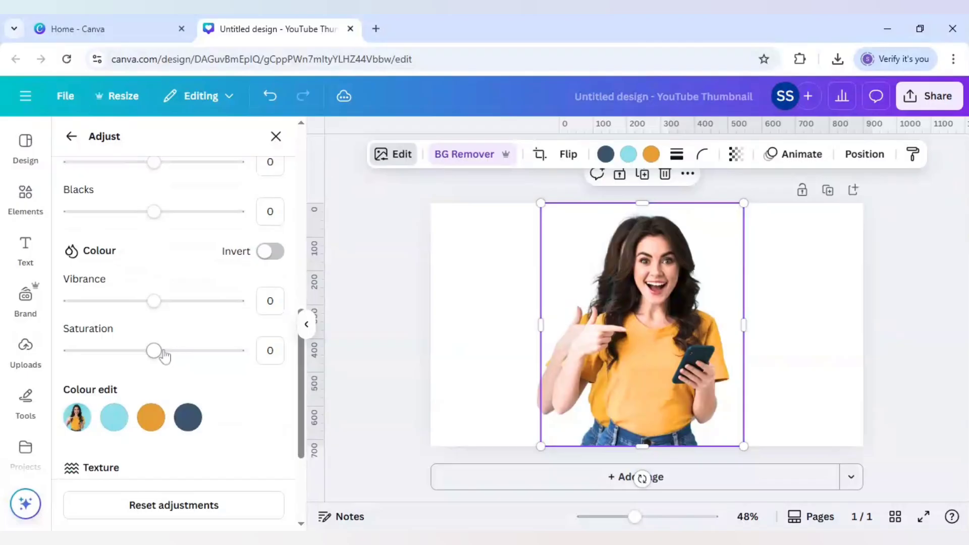
click(174, 352)
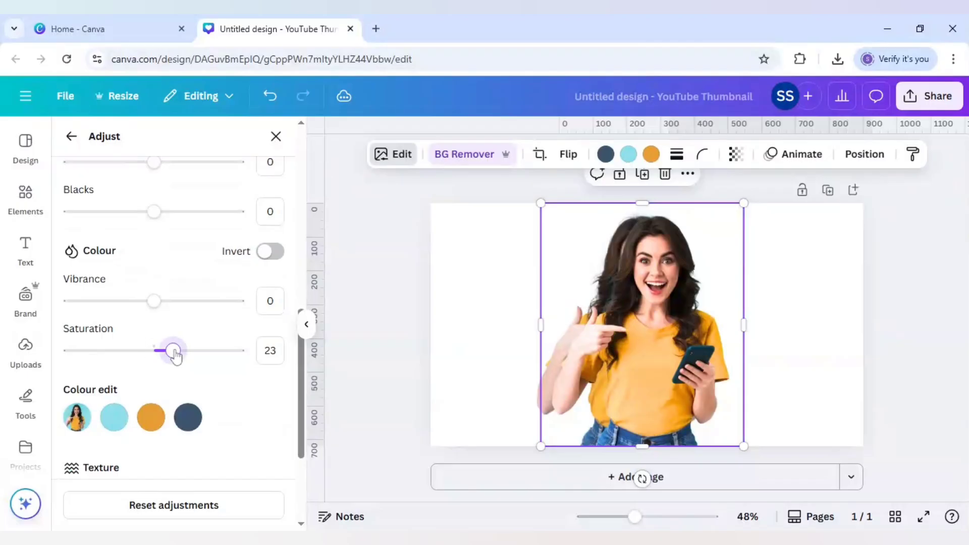
click(186, 351)
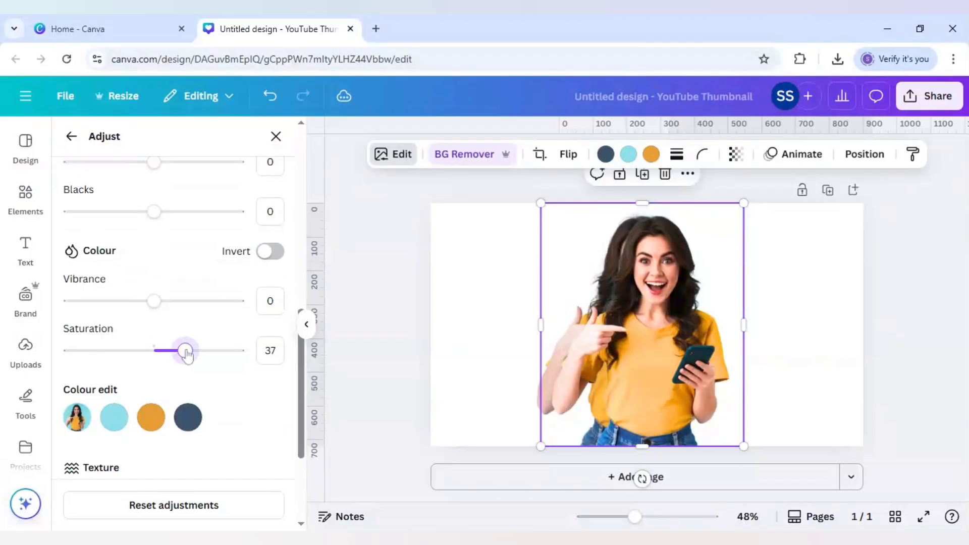
scroll(187, 355, down, 2)
click(152, 345)
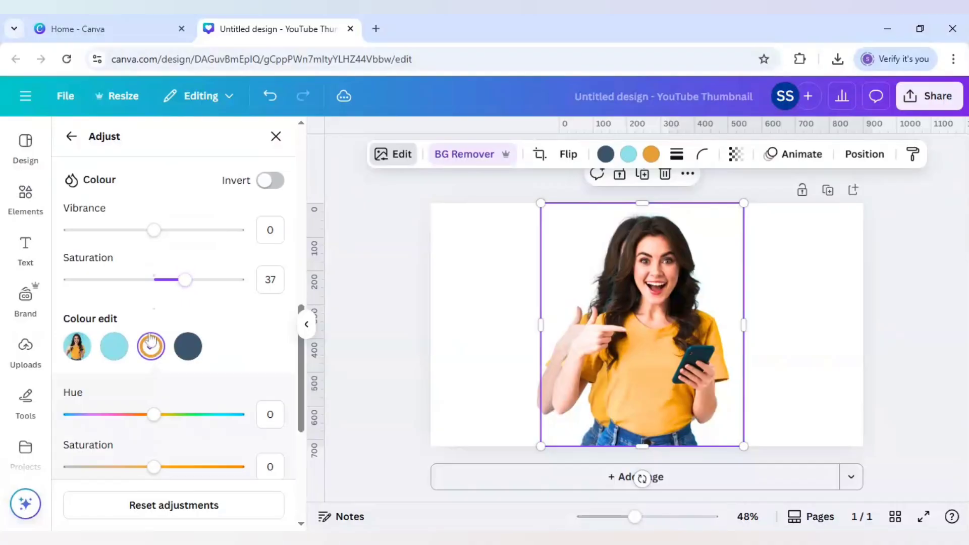
scroll(169, 411, down, 2)
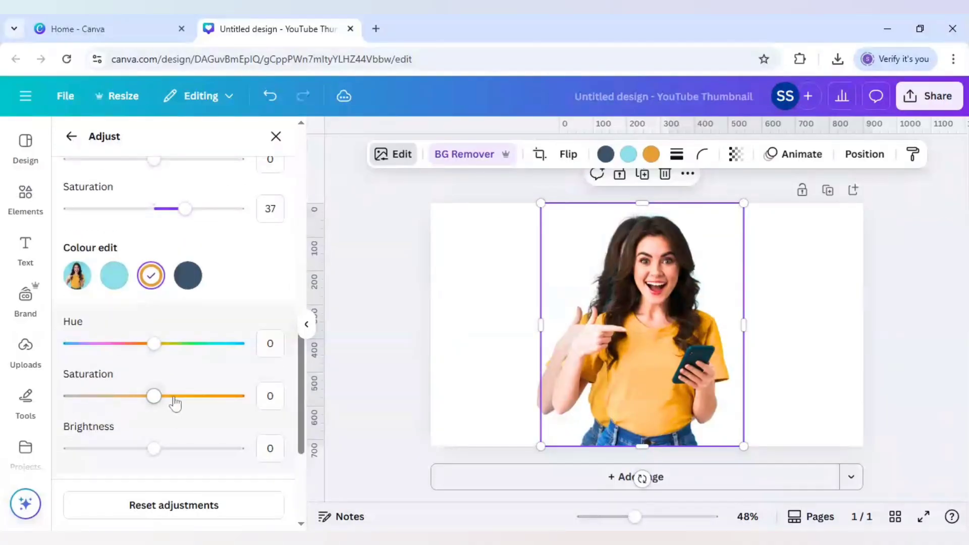
click(173, 396)
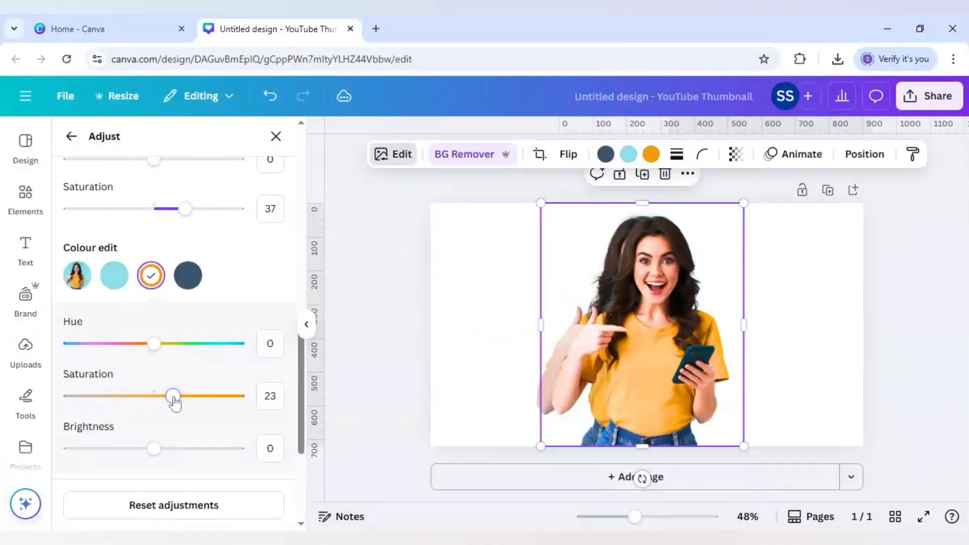
scroll(190, 419, up, 8)
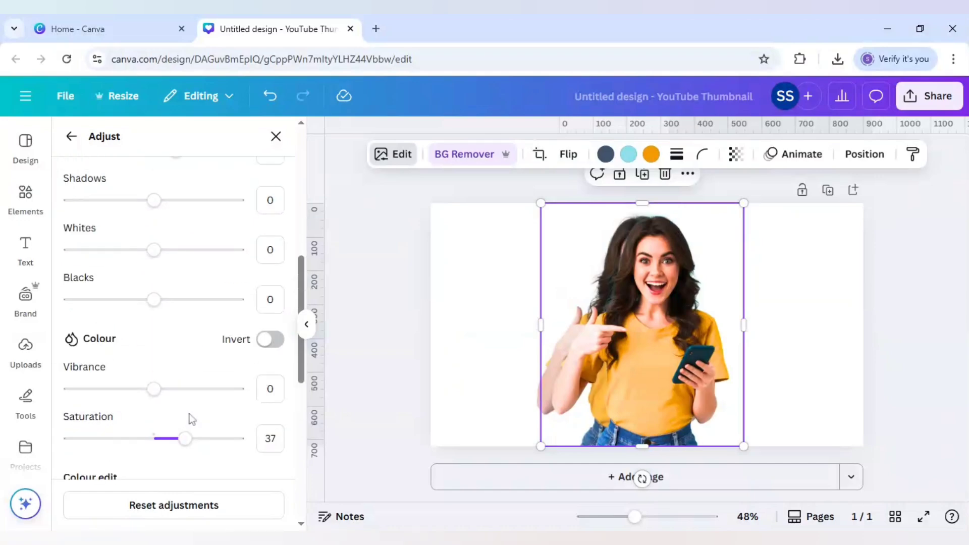
click(71, 137)
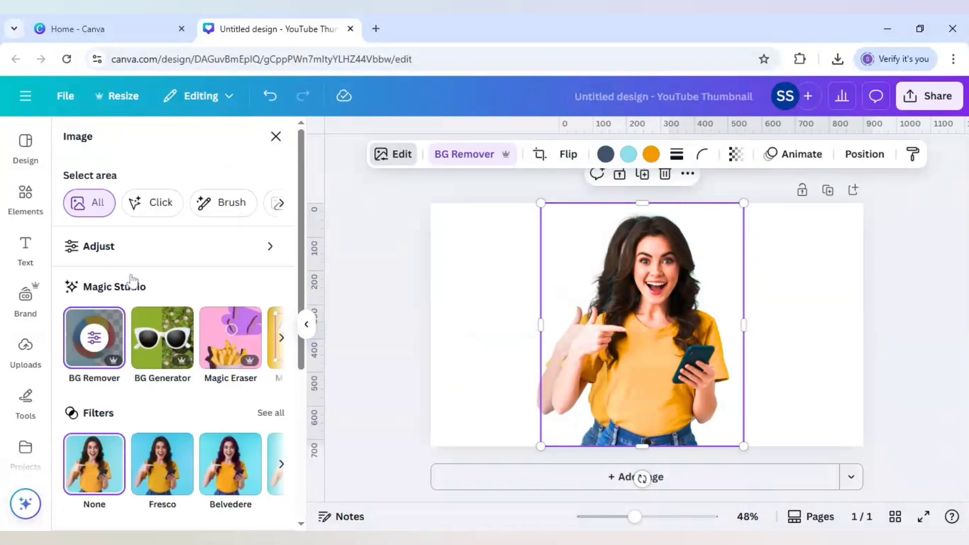
Apply a whole-image blur with an intensity of 85 to the copy.
scroll(146, 303, down, 4)
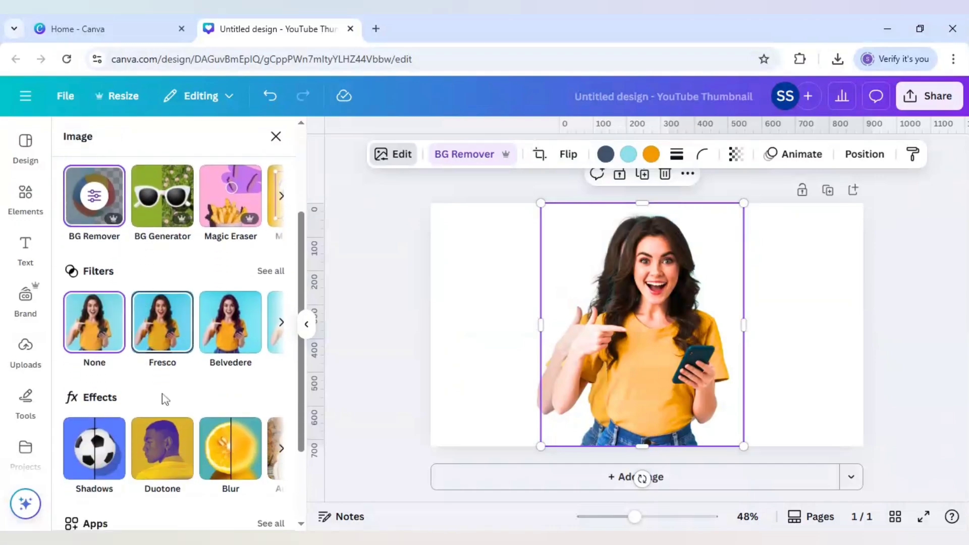
click(229, 454)
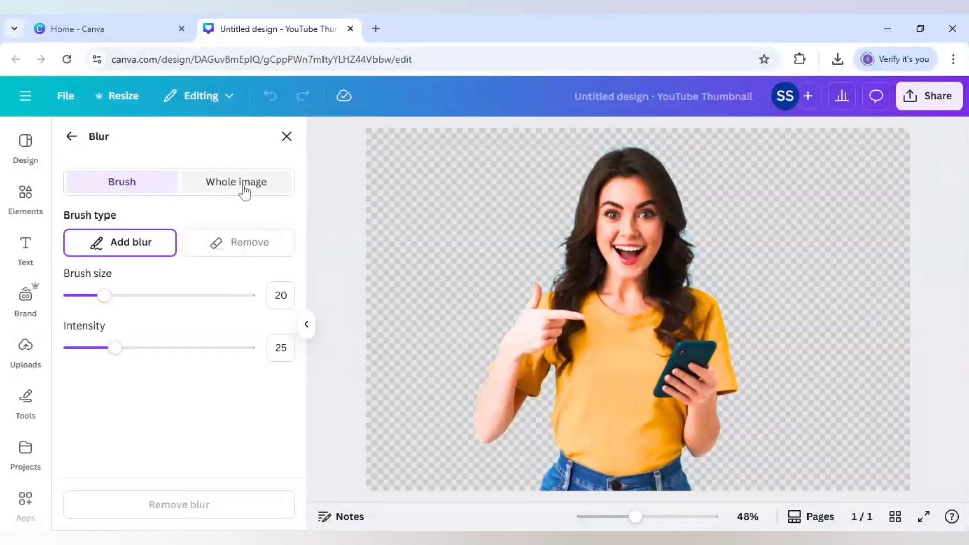
click(244, 190)
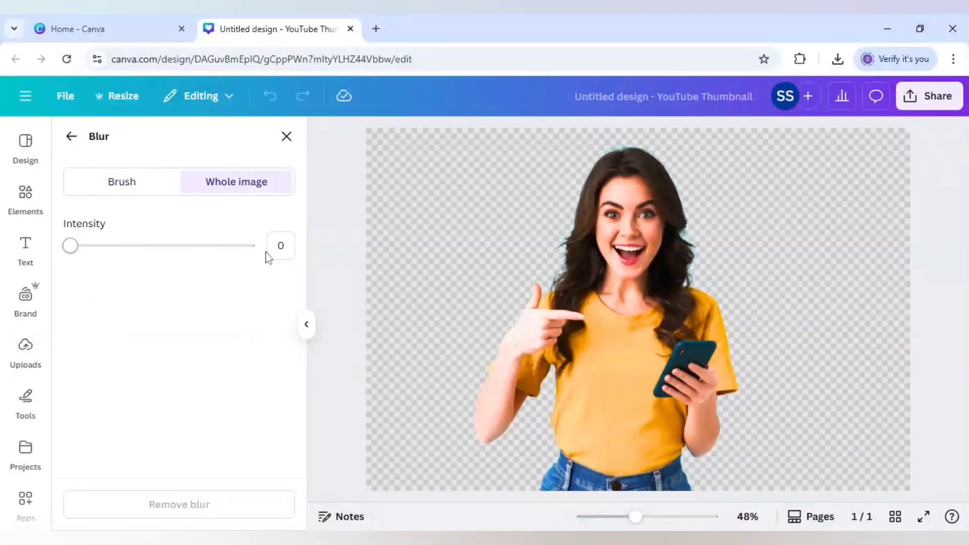
text(85)
key(Return)
click(72, 137)
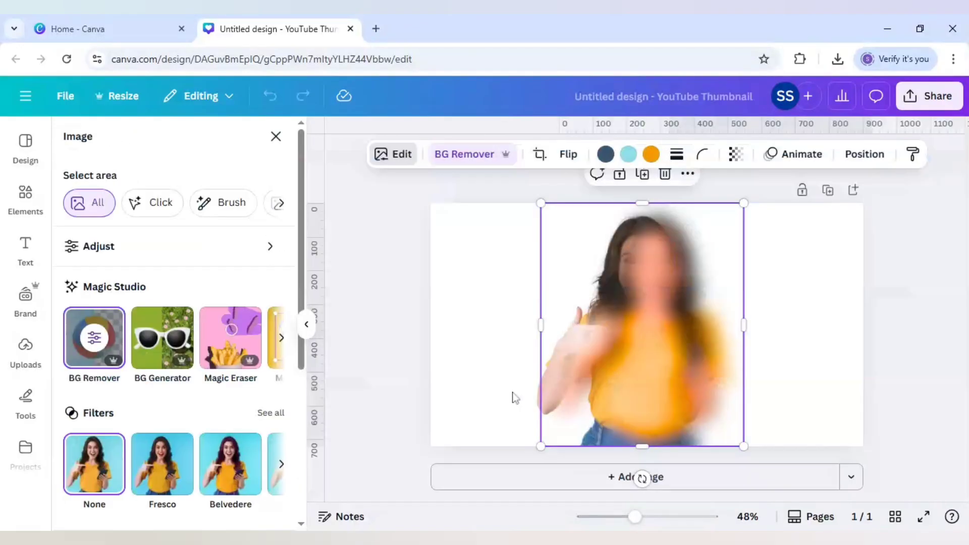
Shift the blurred copy slightly to the right and duplicate it with a similar small offset.
drag(658, 319, 667, 313)
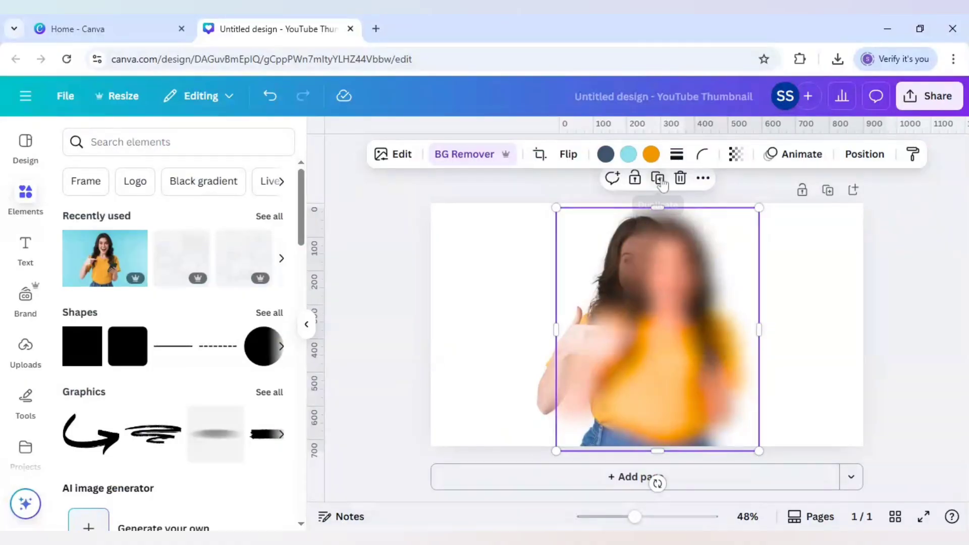
click(659, 179)
drag(701, 307, 714, 304)
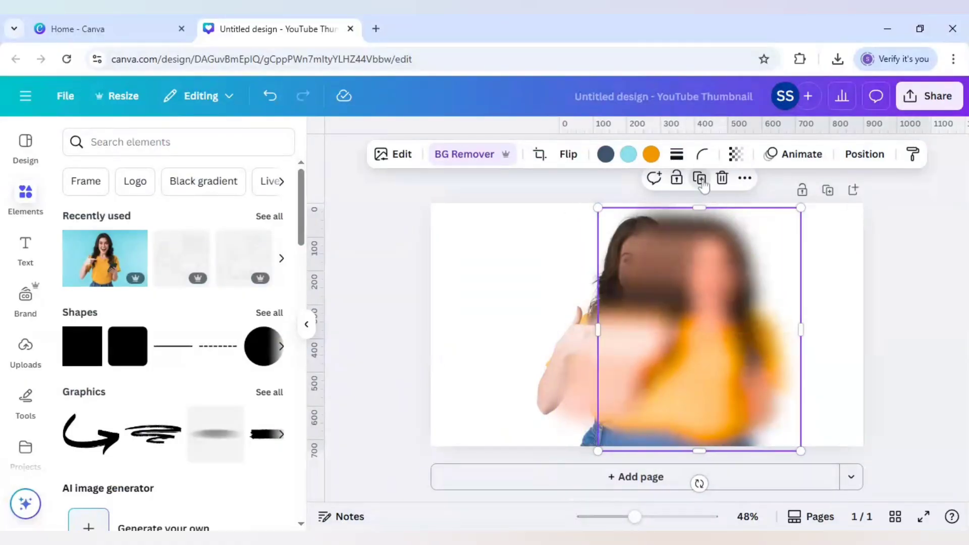
Keep duplicating the blurred copy at even spacing to the right until the trail runs past the page's right edge.
click(686, 181)
click(748, 180)
click(755, 180)
click(769, 180)
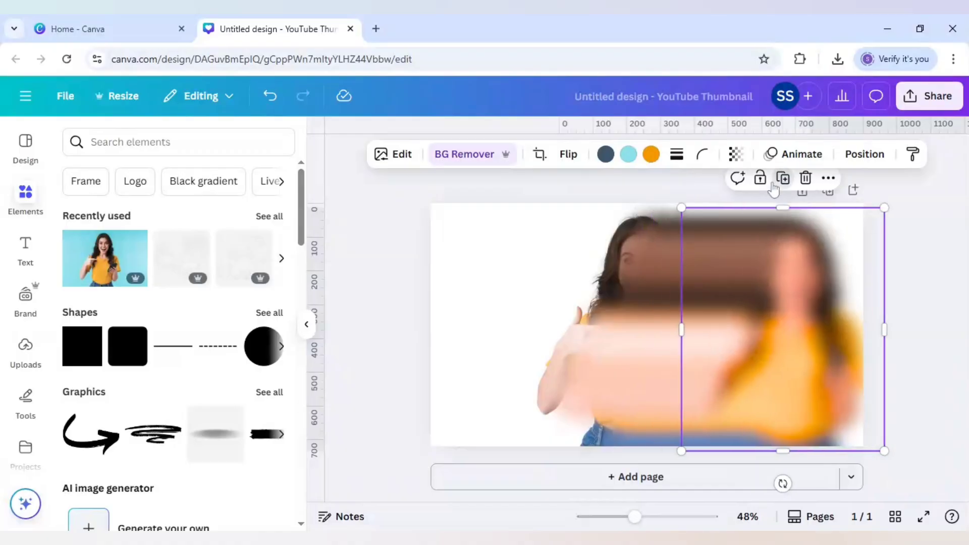
click(782, 182)
click(782, 182)
click(804, 182)
click(805, 181)
click(802, 180)
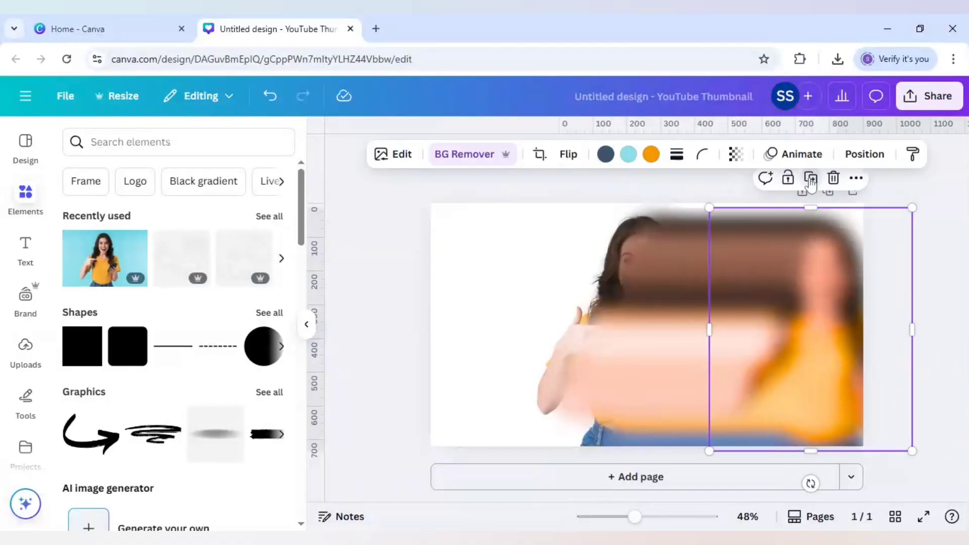
click(810, 180)
click(822, 180)
click(838, 181)
click(853, 181)
click(866, 181)
click(879, 181)
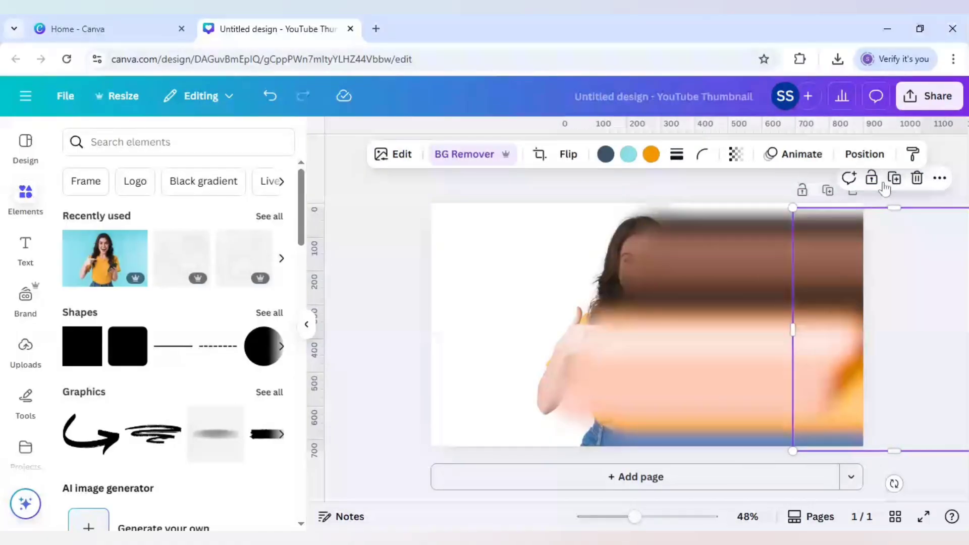
Flip all the blurred copies horizontally, excluding the sharp original cutout, and group them.
drag(619, 321, 596, 322)
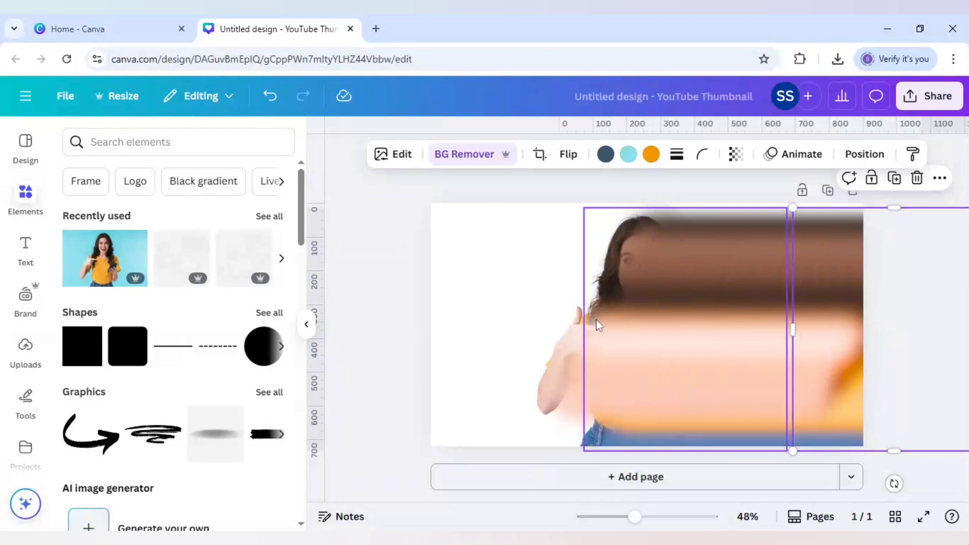
key(ctrl+a)
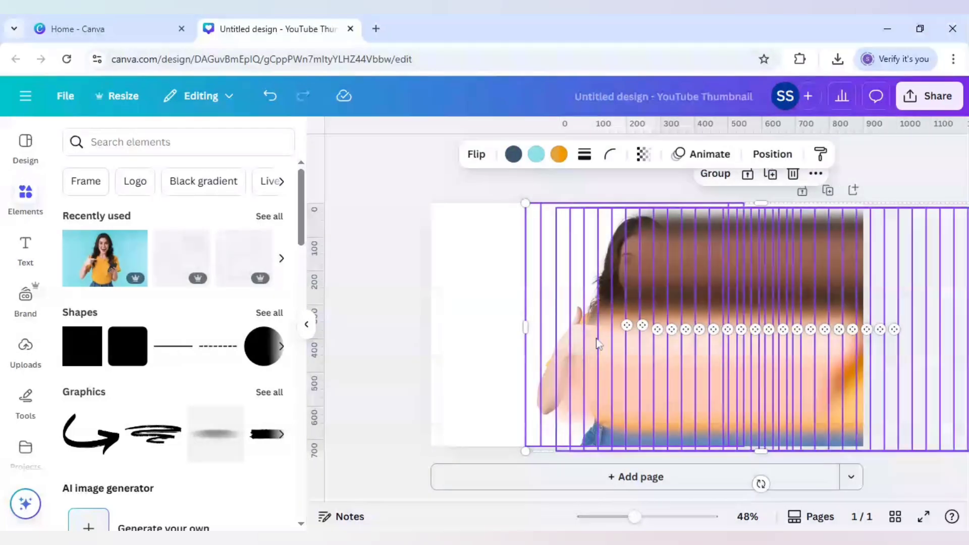
shift+click(533, 332)
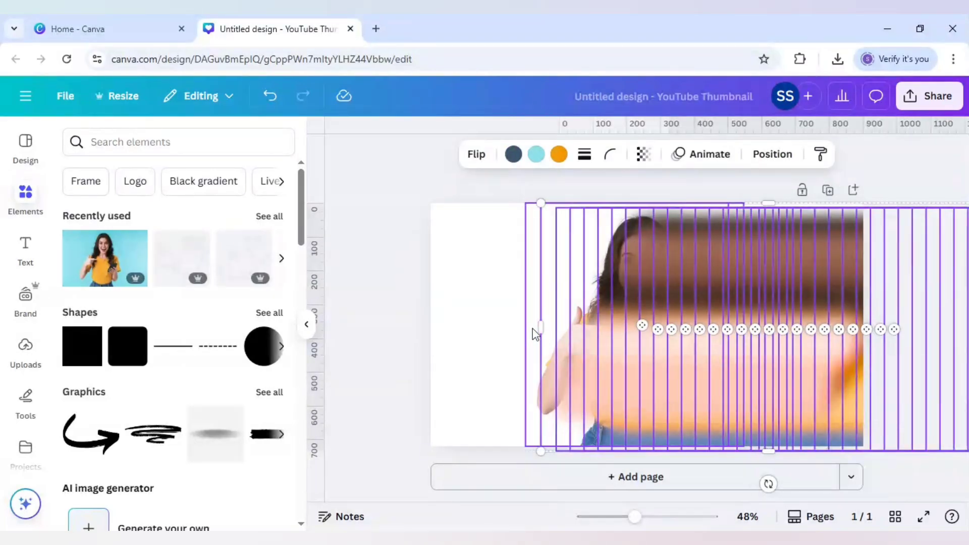
click(474, 156)
click(477, 194)
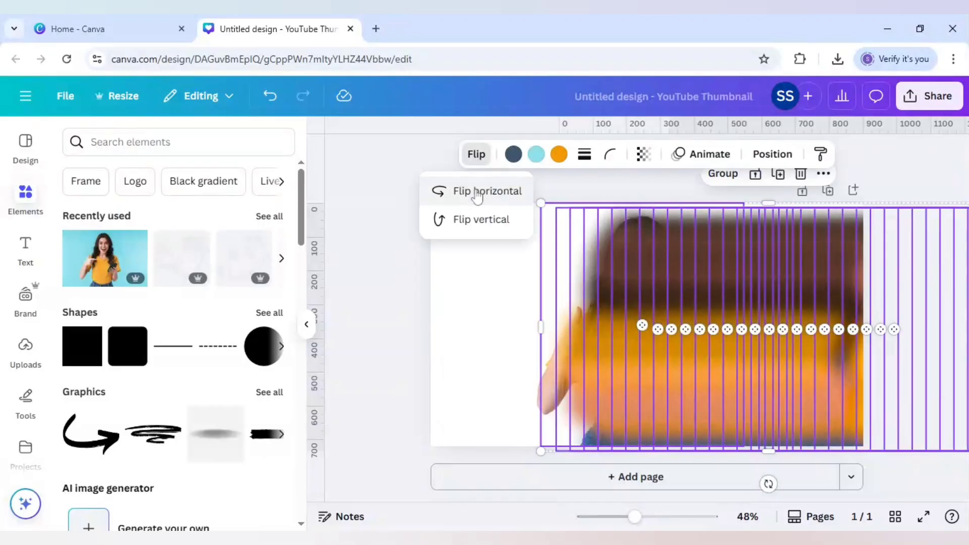
click(726, 176)
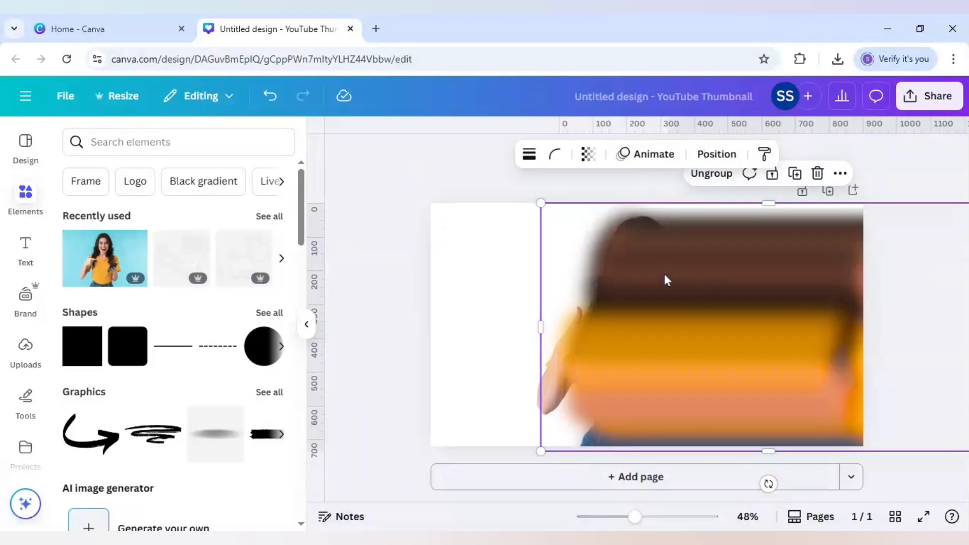
Place the blurred group below the sharp cutout in the layer order and shift the group slightly right.
right_click(664, 274)
mouse_move(700, 317)
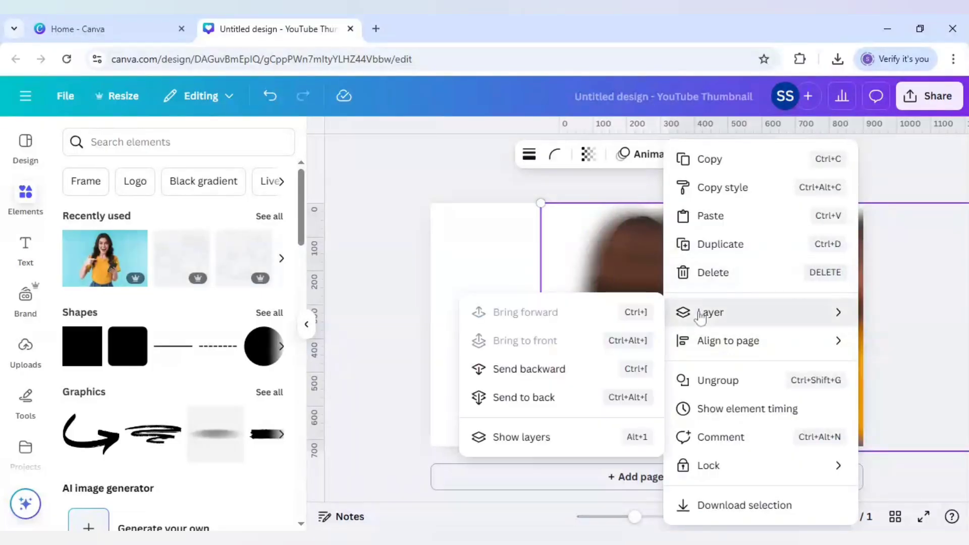
click(520, 438)
drag(197, 264, 195, 313)
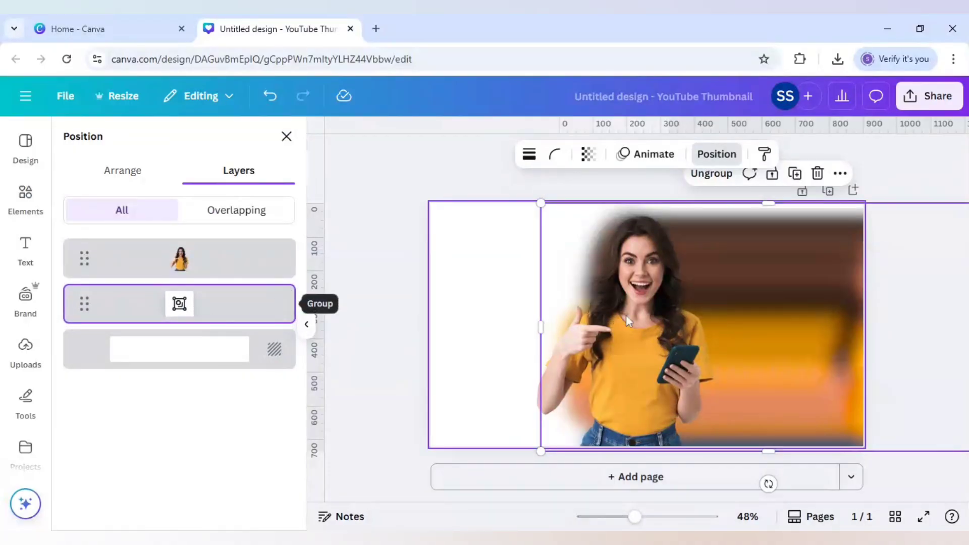
drag(790, 323, 813, 326)
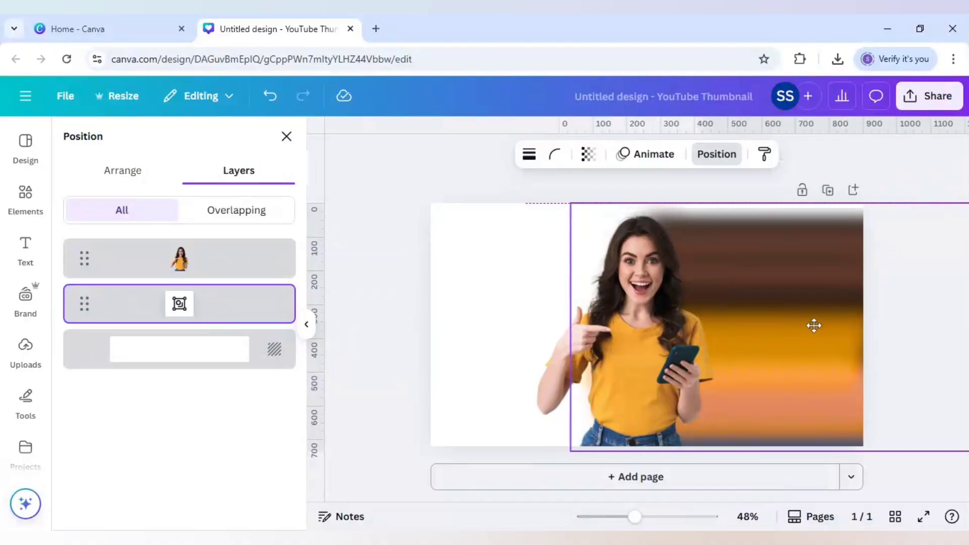
click(478, 417)
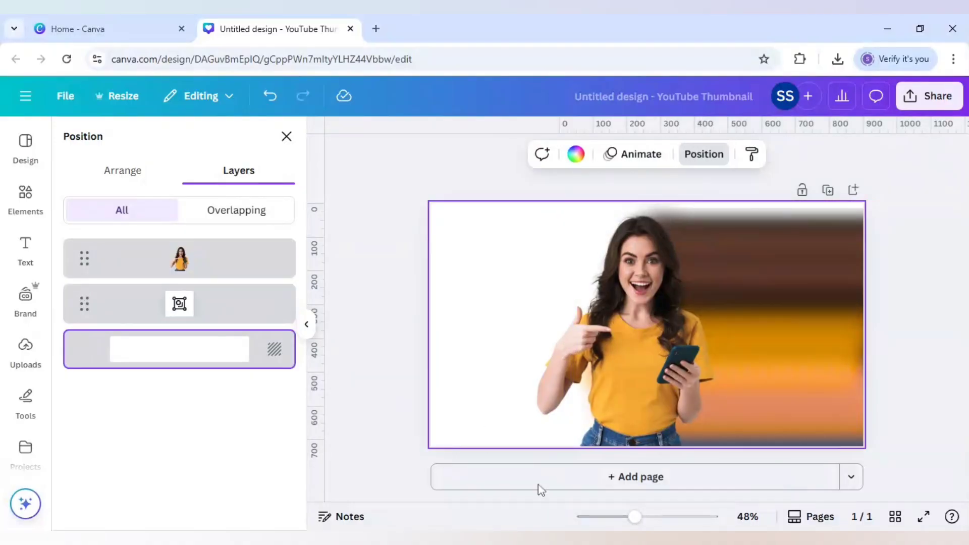
Add a second page and paste a copy of the sharp woman cutout from the first page onto it.
click(701, 483)
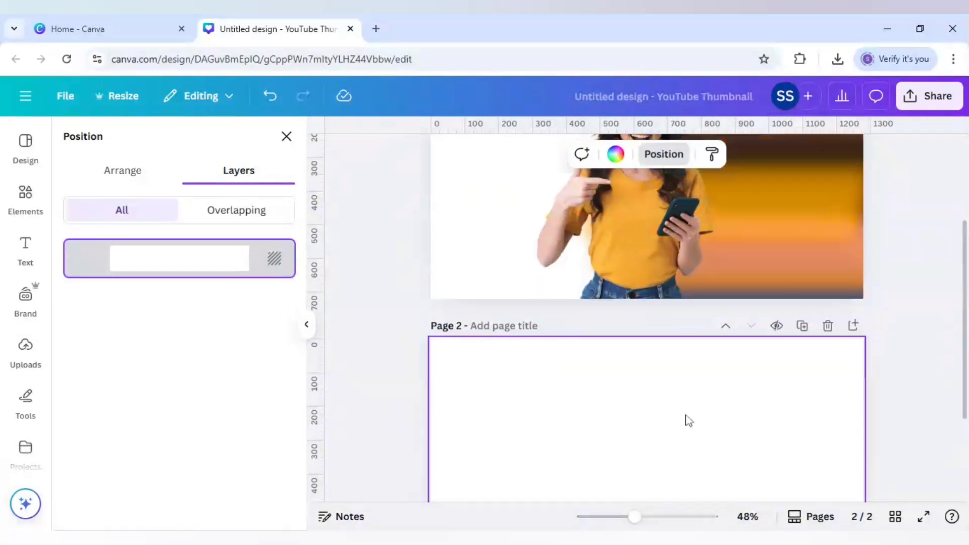
click(607, 222)
click(611, 429)
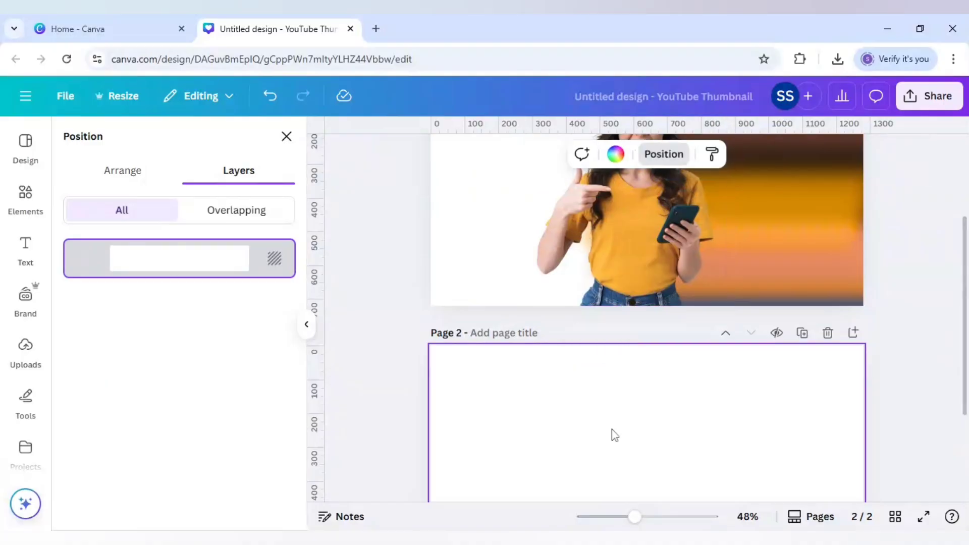
key(ctrl+v)
scroll(601, 419, down, 3)
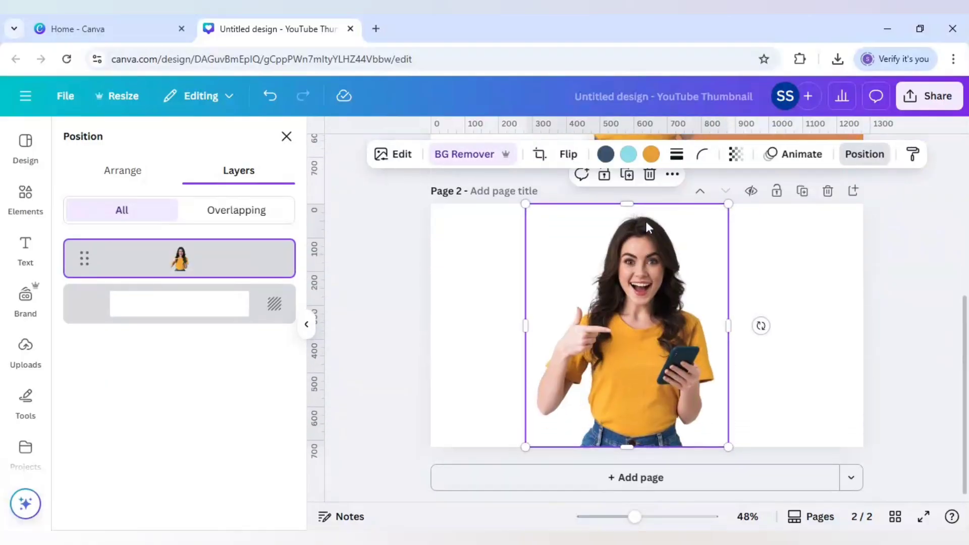
Search the elements for "cloud" photos and add a white cloud cutout to the second page.
click(30, 195)
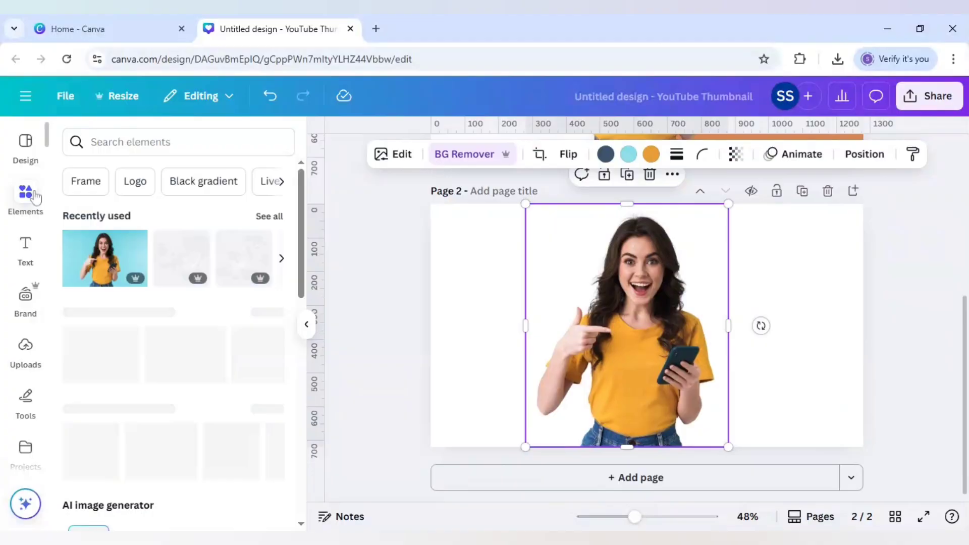
click(163, 145)
text(cloud)
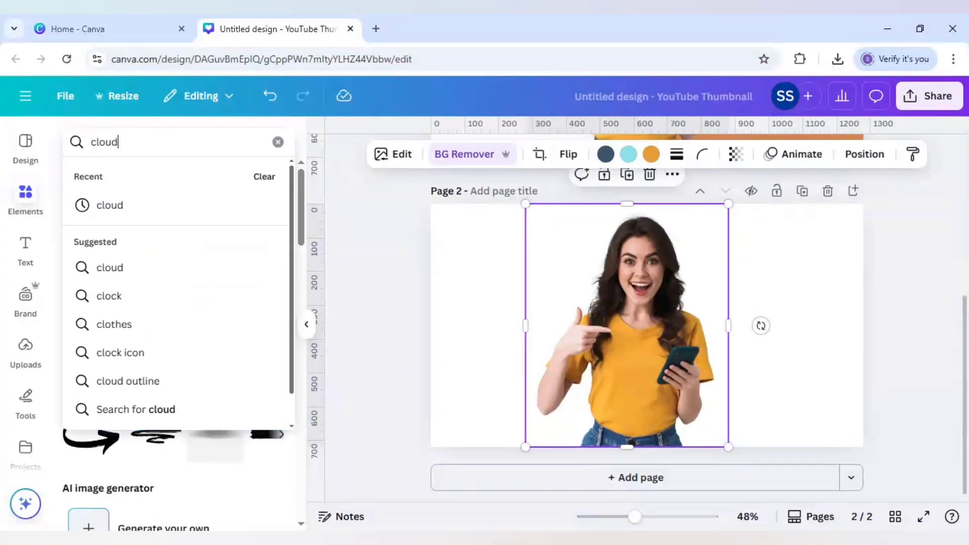
key(Return)
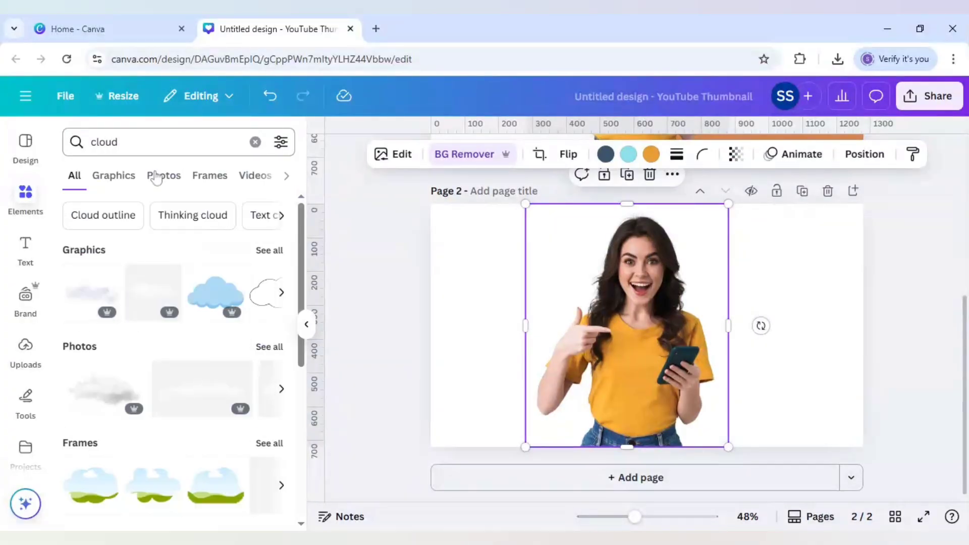
click(157, 178)
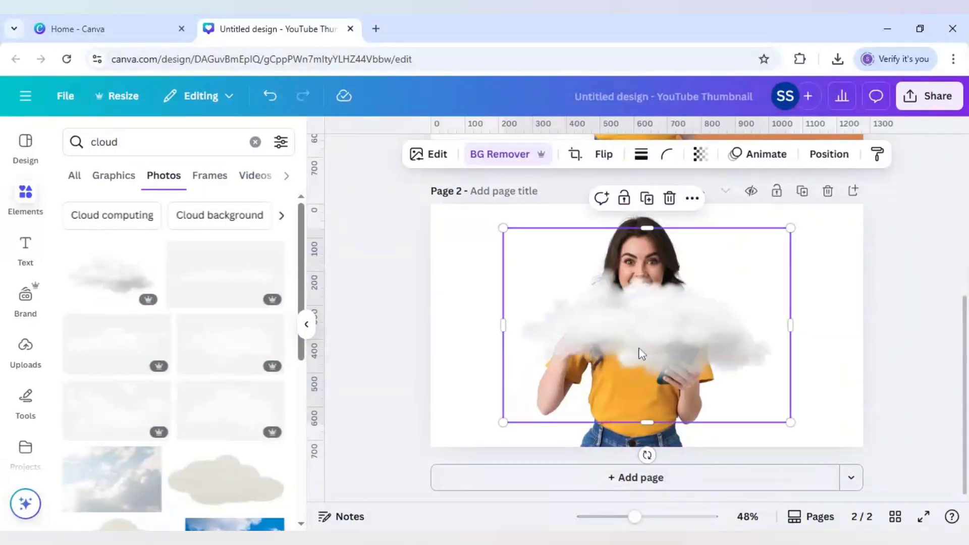
Shrink the cloud, tilt it and fit it against the right edge of the woman's hair.
drag(730, 389, 568, 280)
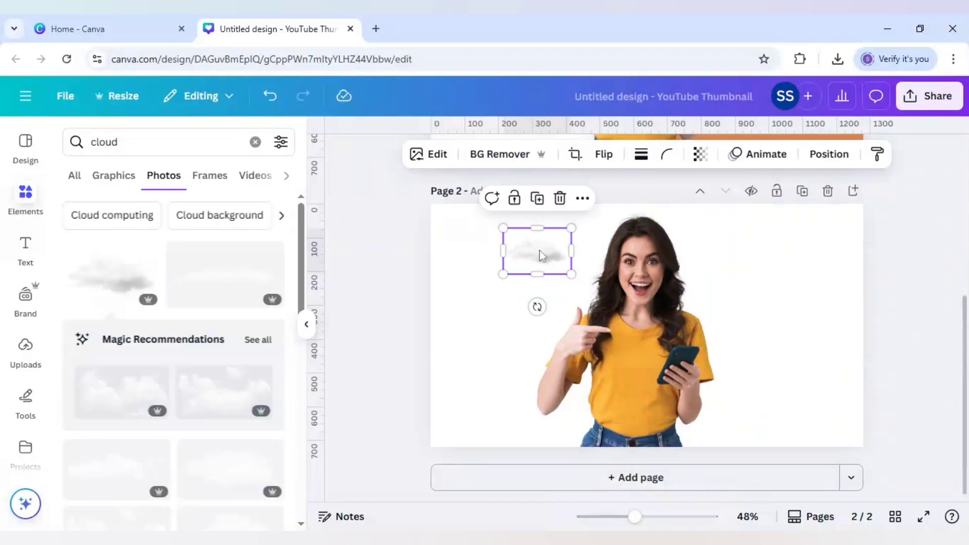
drag(537, 253, 646, 250)
drag(646, 307, 601, 283)
drag(660, 272, 675, 262)
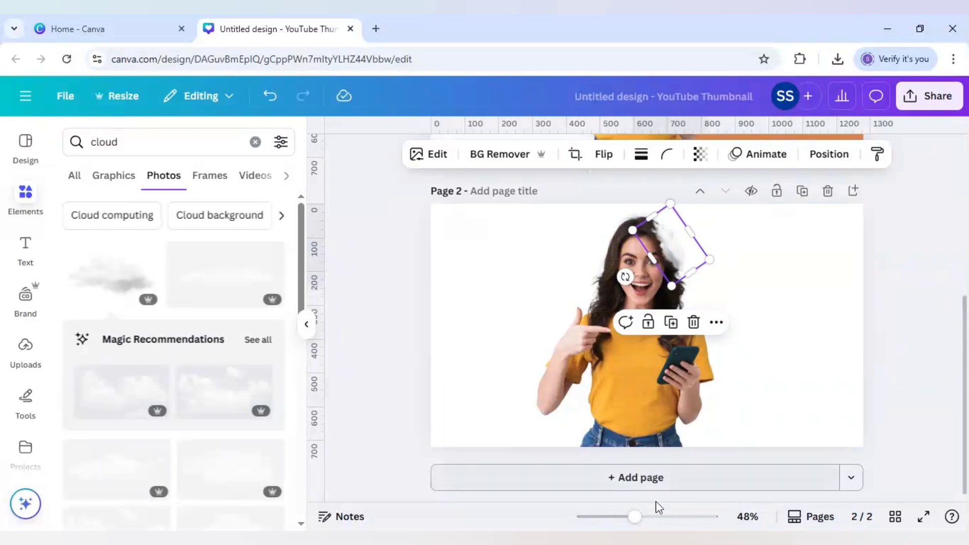
drag(633, 517, 659, 517)
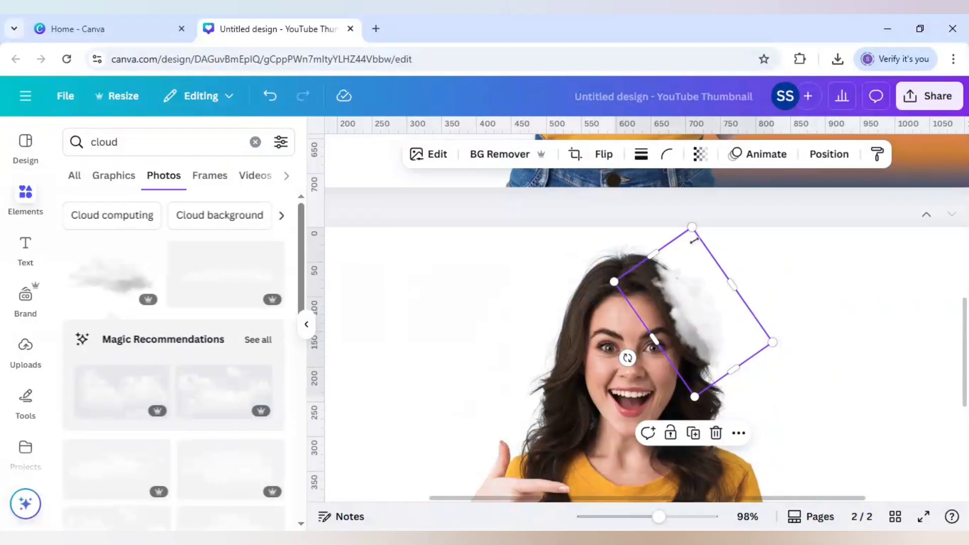
drag(692, 228, 694, 290)
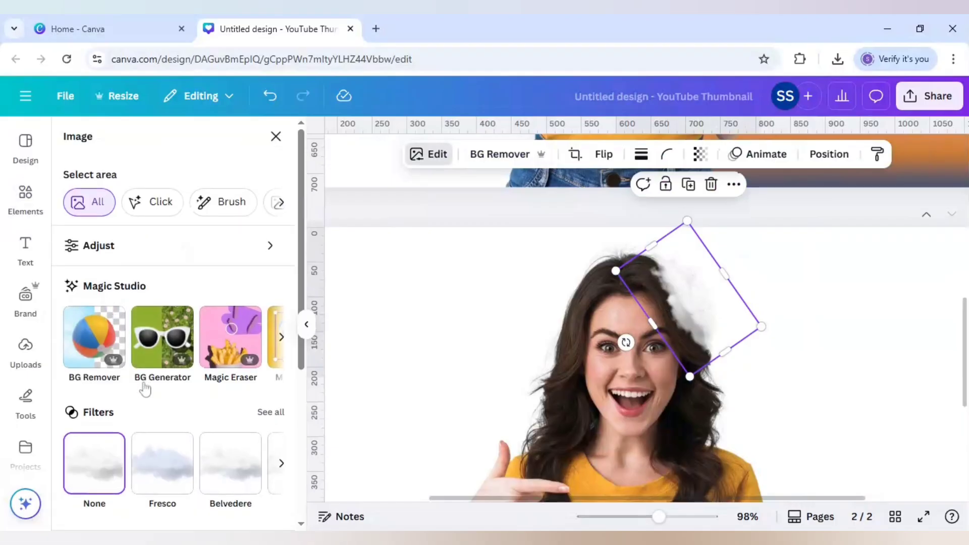
Apply a custom Duotone effect to the cloud with both highlights and shadows set to #FFFFFF.
scroll(145, 389, down, 3)
click(167, 464)
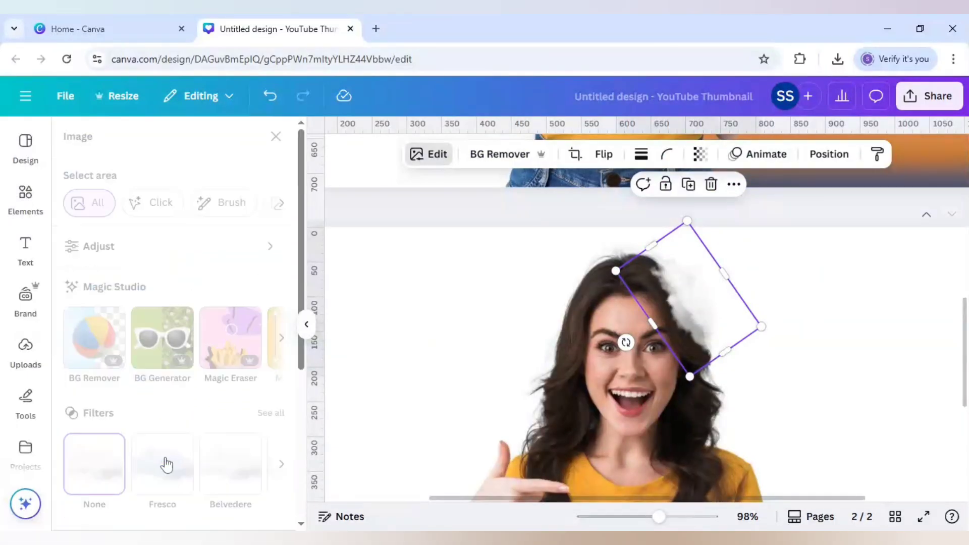
click(105, 285)
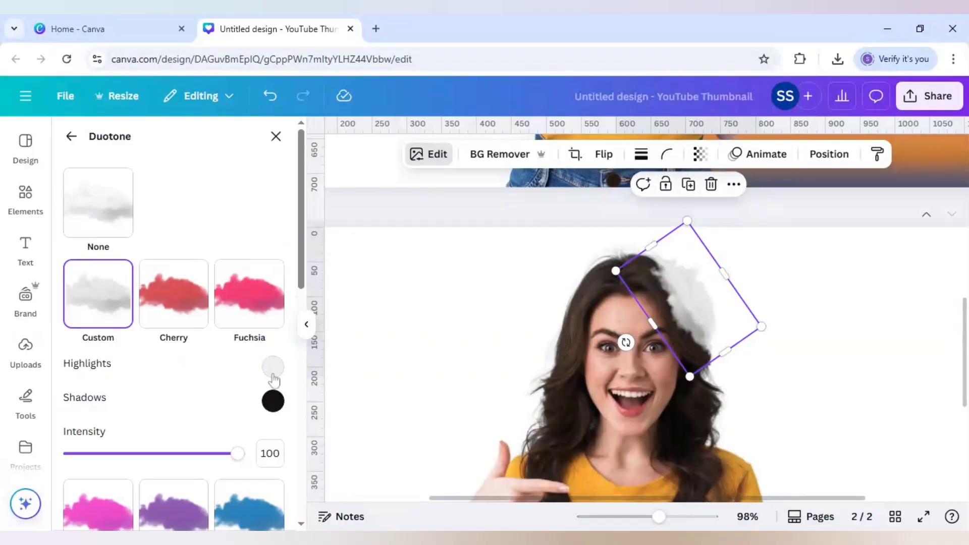
click(273, 375)
drag(284, 242, 275, 198)
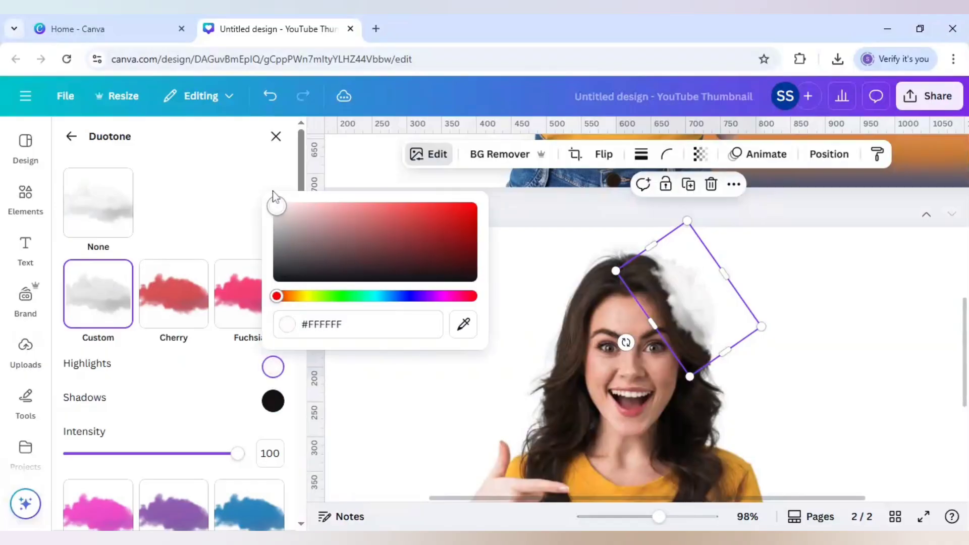
click(272, 401)
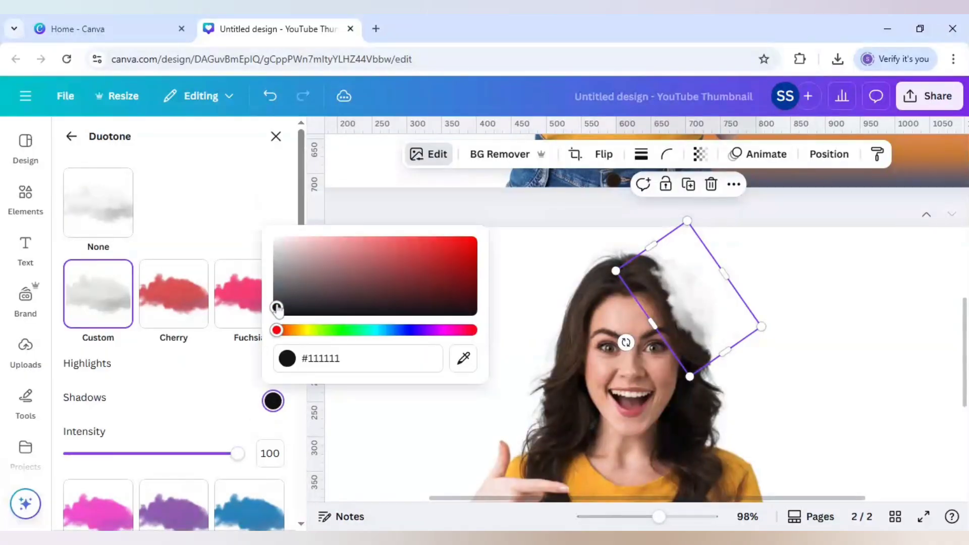
drag(277, 307, 270, 208)
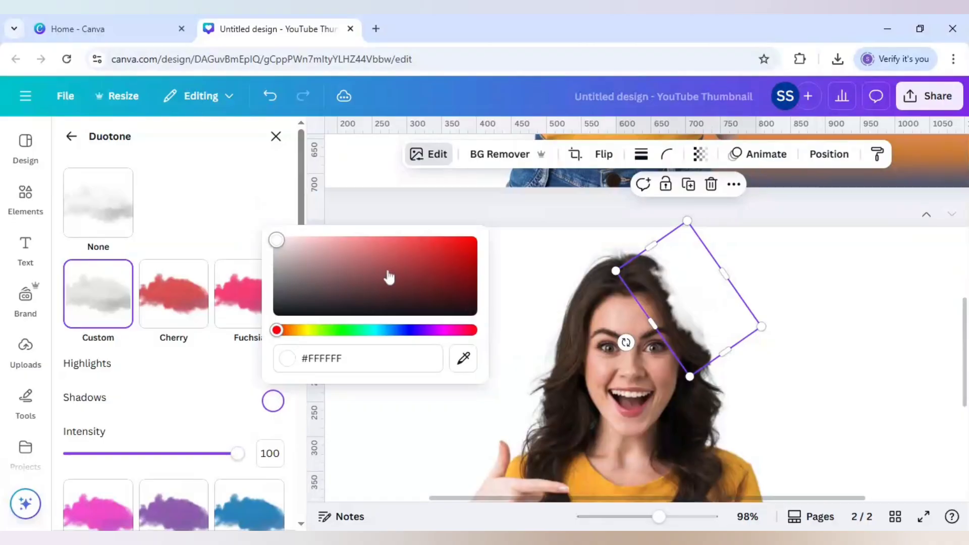
Duplicate the white cloud and place angled copies further down along the woman's hair on the right side.
click(711, 341)
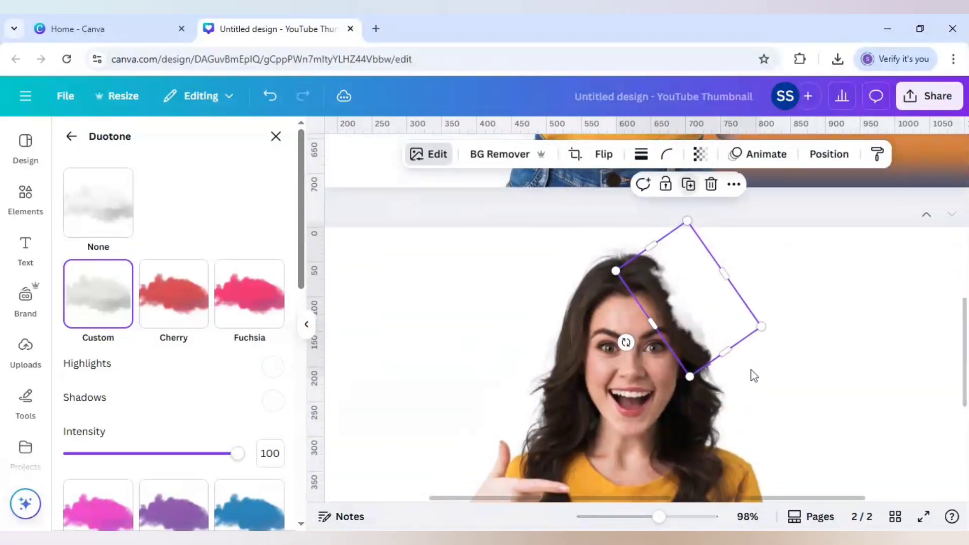
drag(707, 316, 728, 374)
key(ctrl+d)
drag(739, 449, 726, 452)
Rotate and position the cloud copies along the right side of the woman's lower hair and shoulder.
click(648, 516)
scroll(767, 460, down, 1)
drag(645, 359, 637, 342)
drag(700, 344, 724, 368)
drag(650, 389, 657, 401)
click(713, 276)
drag(726, 417, 744, 439)
Arrange the remaining cloud copies over the edge of the phone hand, forearm and hip on the right side.
scroll(766, 396, down, 2)
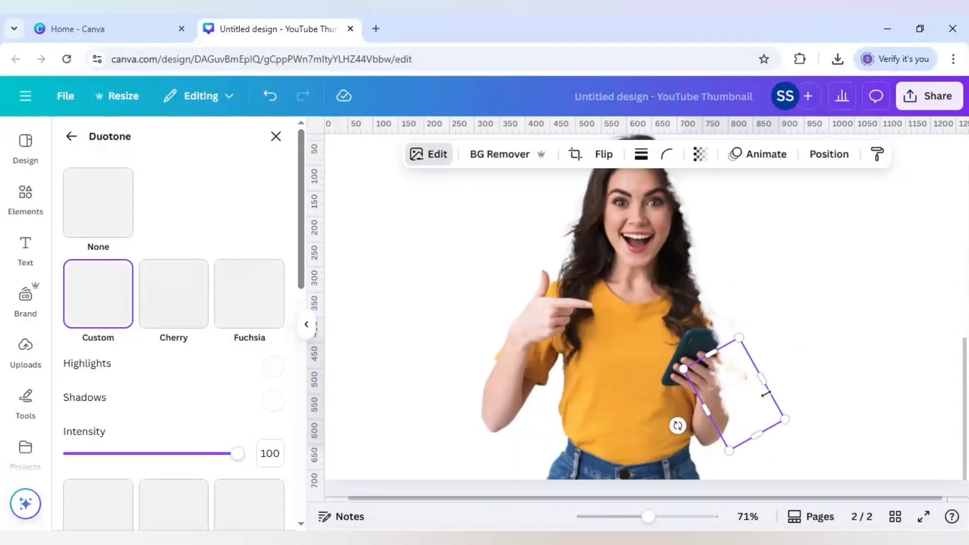
drag(749, 348, 729, 395)
drag(729, 389, 698, 437)
click(723, 309)
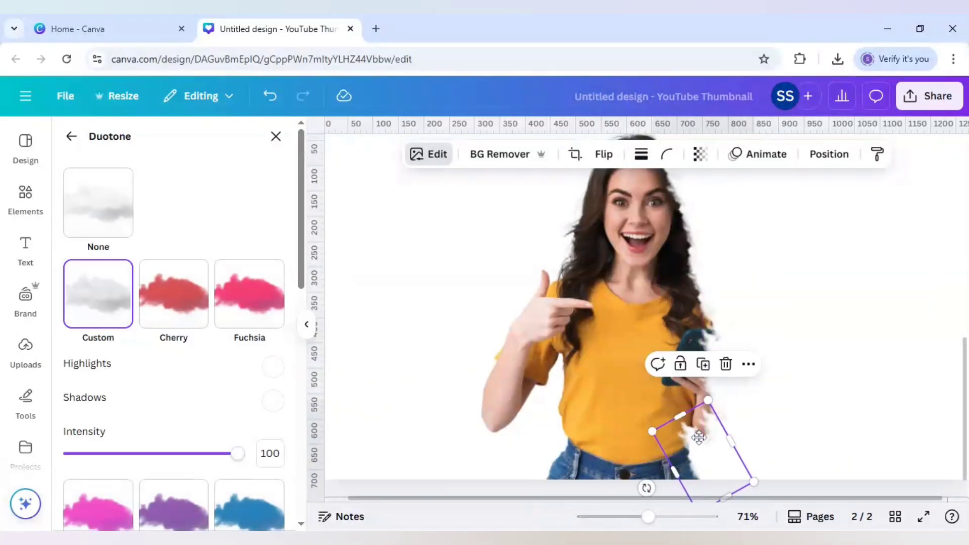
click(725, 334)
drag(729, 376, 724, 326)
click(817, 402)
drag(650, 518, 639, 517)
click(669, 205)
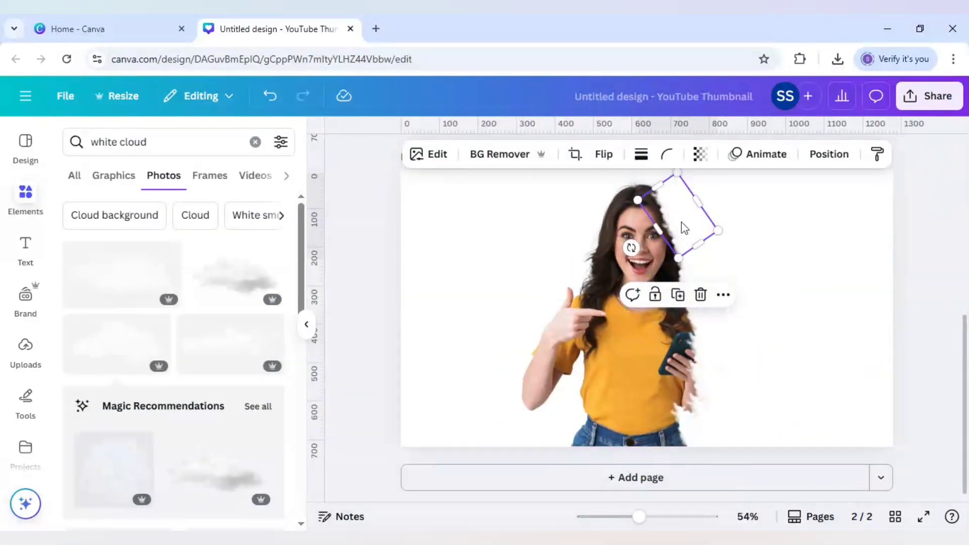
click(694, 288)
click(727, 318)
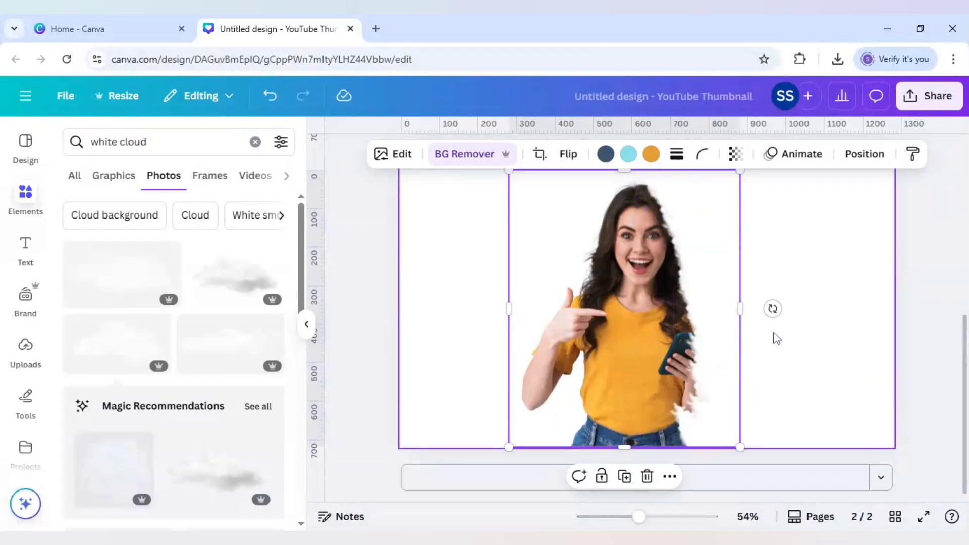
click(811, 388)
Search the graphics for "smoke" and add a thin white smoke wisp to the second page.
click(167, 142)
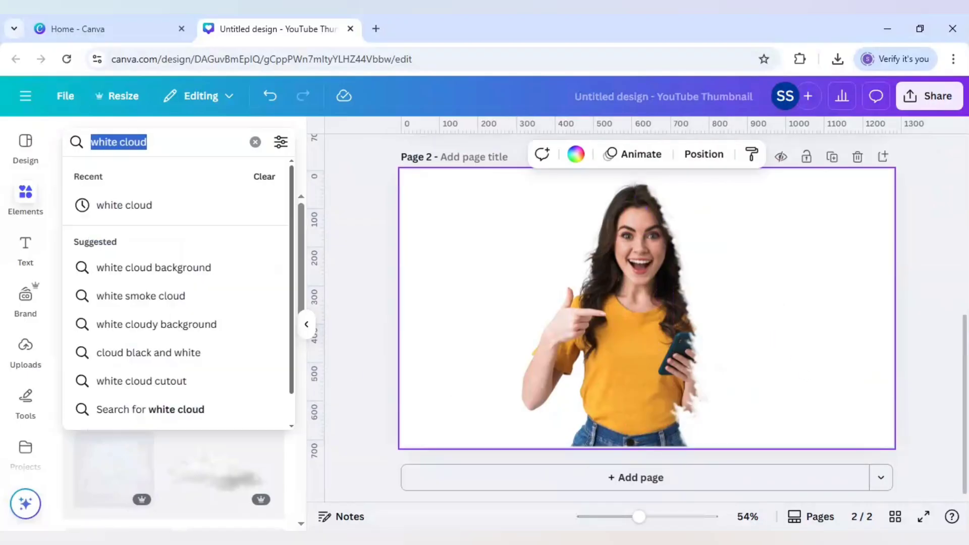
text(smoke)
key(Return)
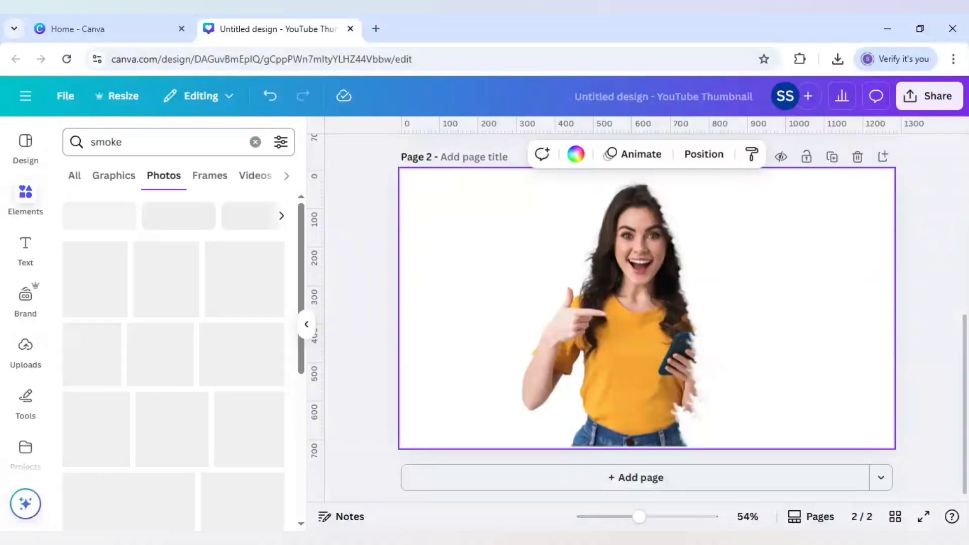
click(112, 181)
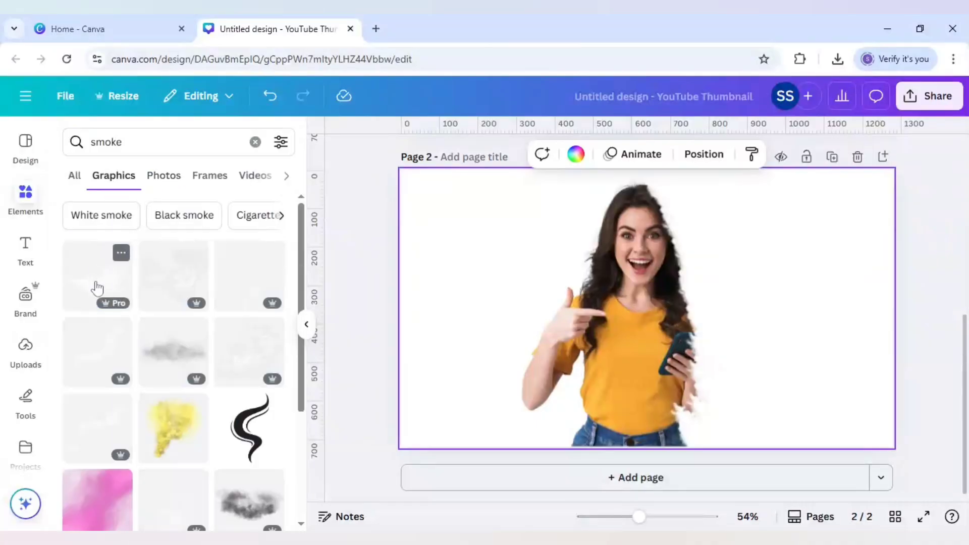
click(107, 362)
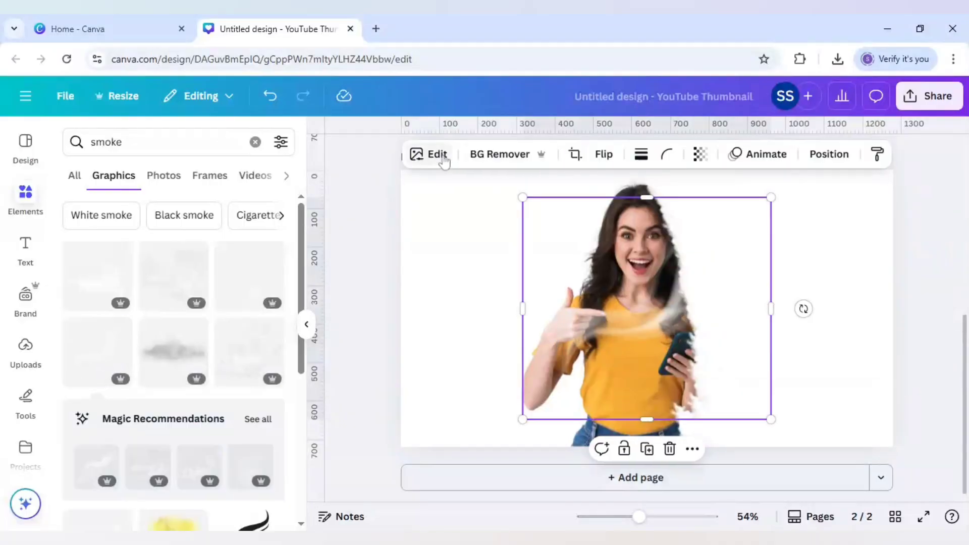
Set the second page's background colour to black.
click(428, 252)
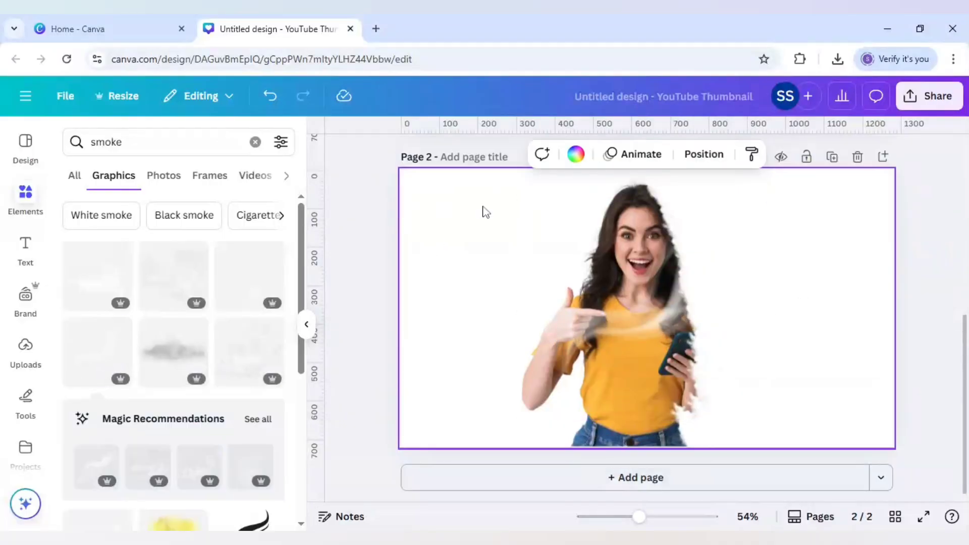
click(575, 154)
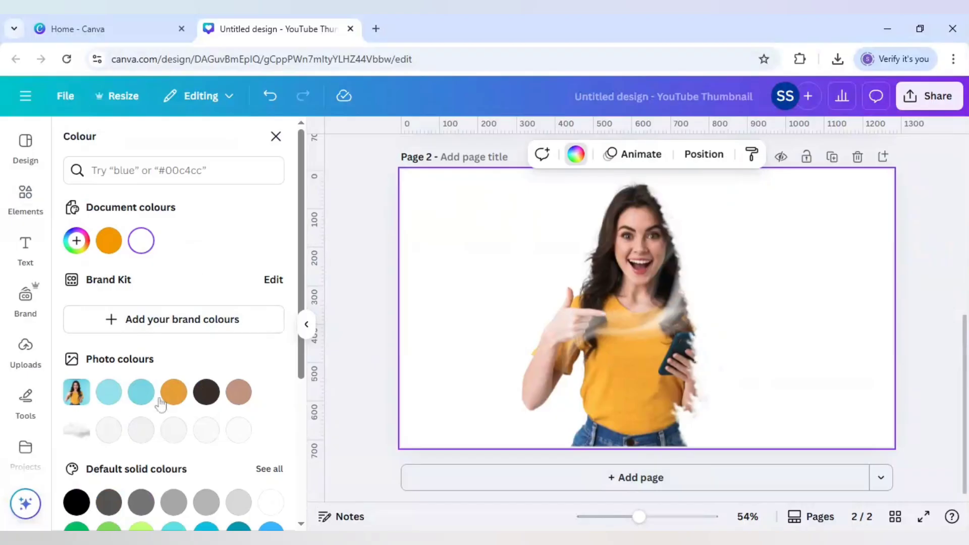
click(81, 501)
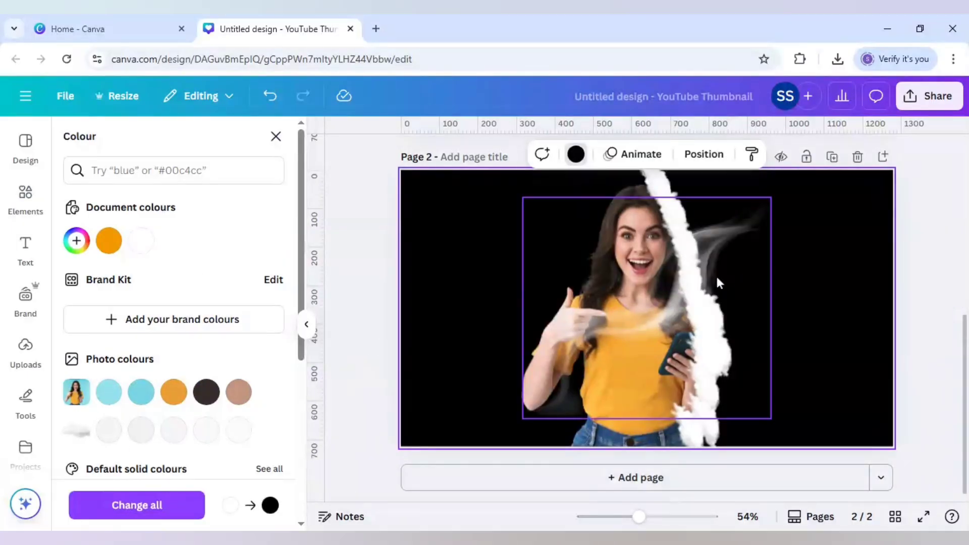
Delete the thin smoke wisp and place a denser swirling smoke graphic over the right half of the page.
click(707, 264)
drag(724, 270, 737, 266)
key(Delete)
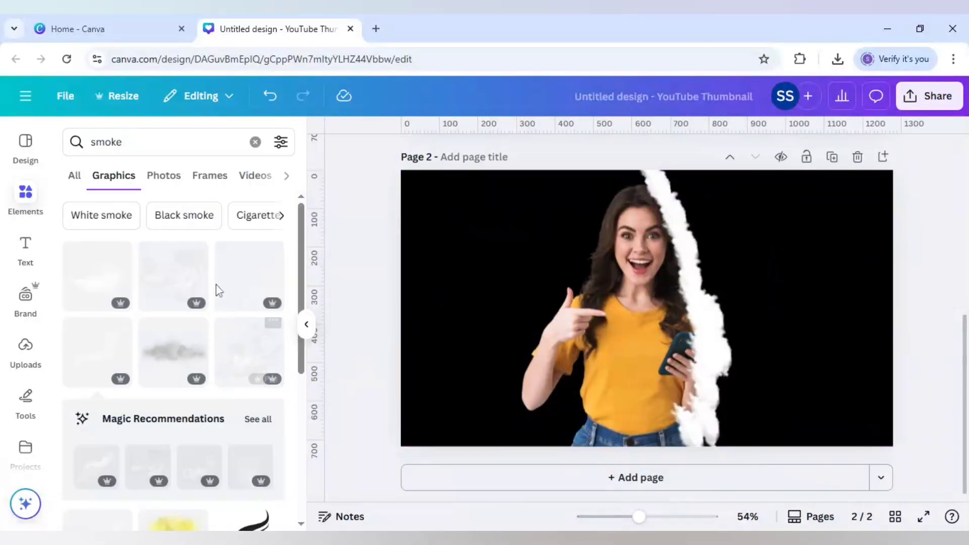
click(183, 279)
drag(650, 331, 728, 297)
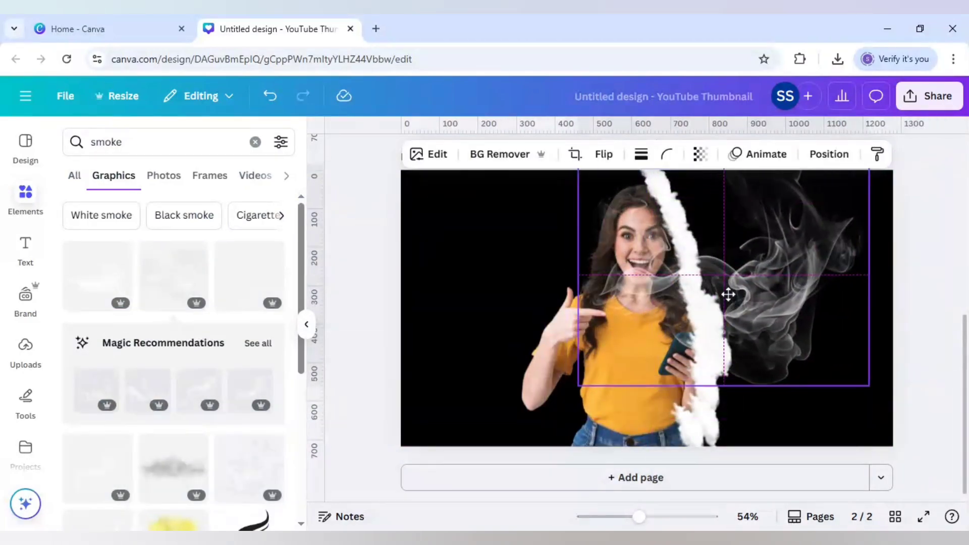
Flip the smoke graphic horizontally and move it into the page's upper-right area, beside the cloud edge.
click(613, 158)
click(616, 192)
drag(768, 280, 818, 252)
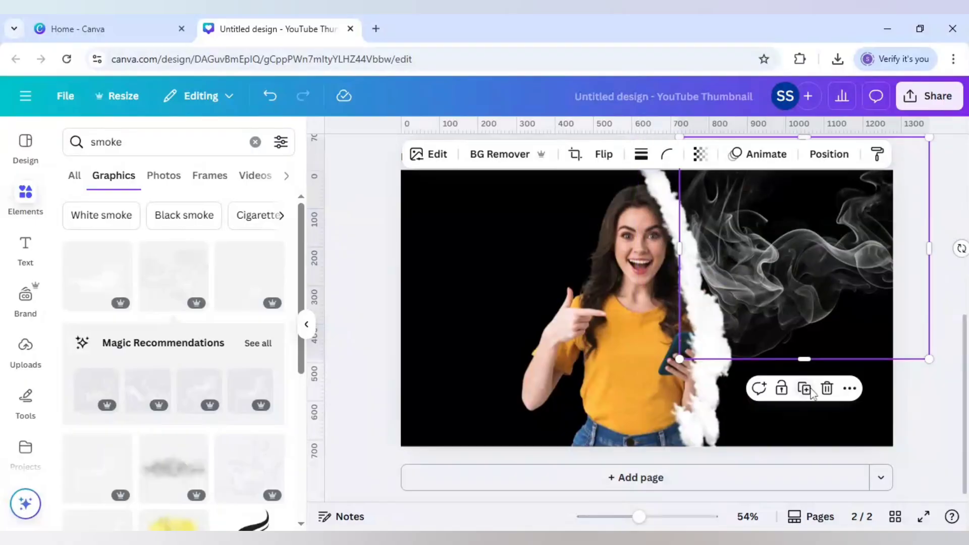
Duplicate the smoke, move the copy lower on the right side, and stretch it taller to fill the area beside the woman.
click(806, 387)
drag(821, 275, 817, 377)
drag(806, 239, 806, 172)
drag(860, 406, 867, 406)
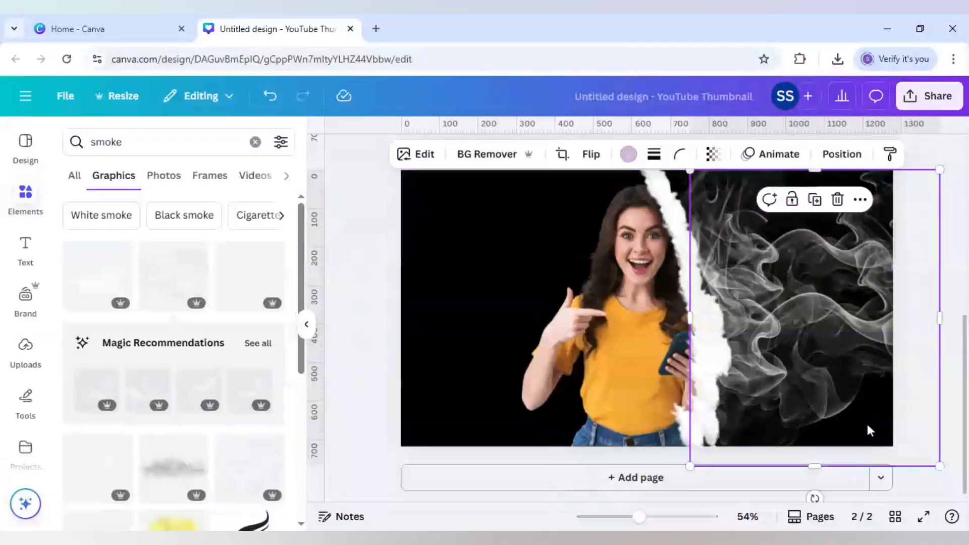
drag(815, 469, 833, 471)
Set the second page's background back to white and select the woman cutout.
click(476, 286)
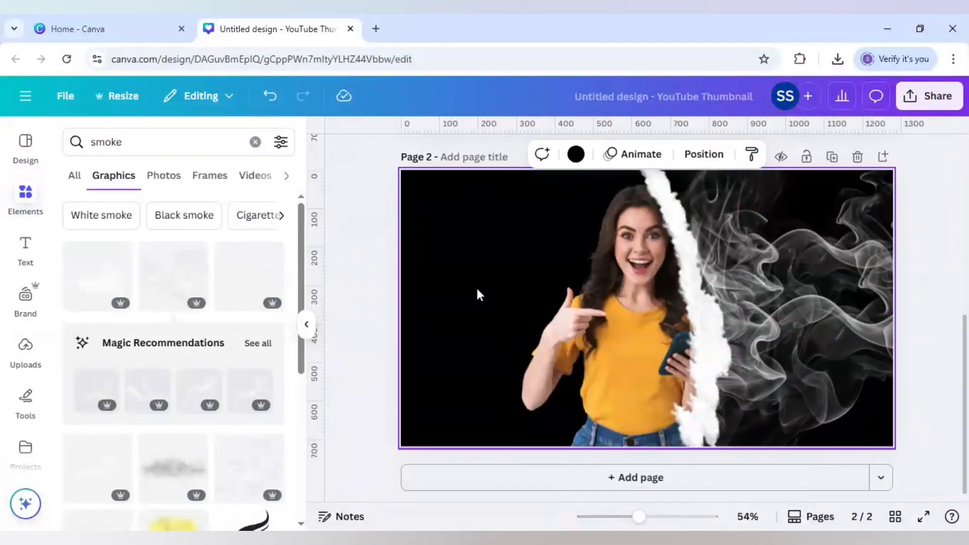
click(555, 314)
click(428, 293)
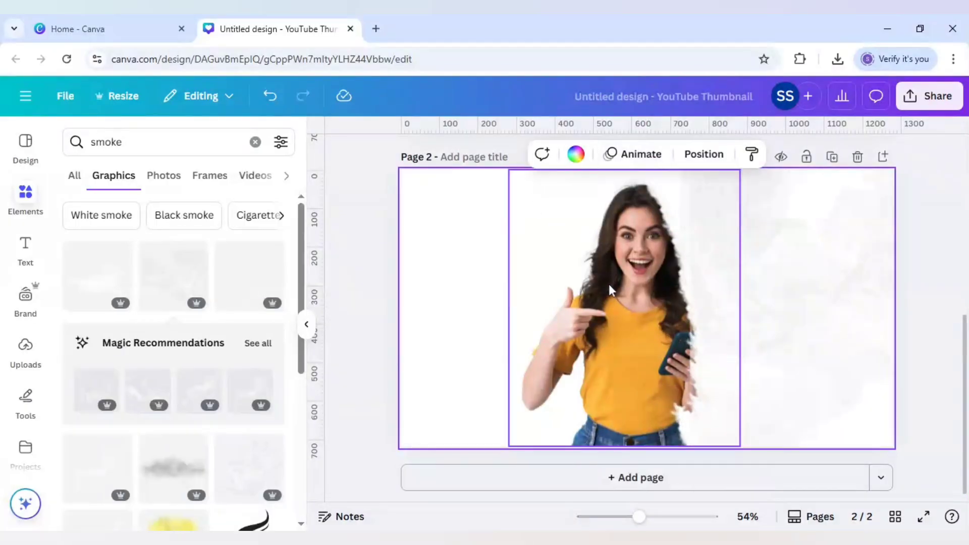
click(604, 287)
click(633, 299)
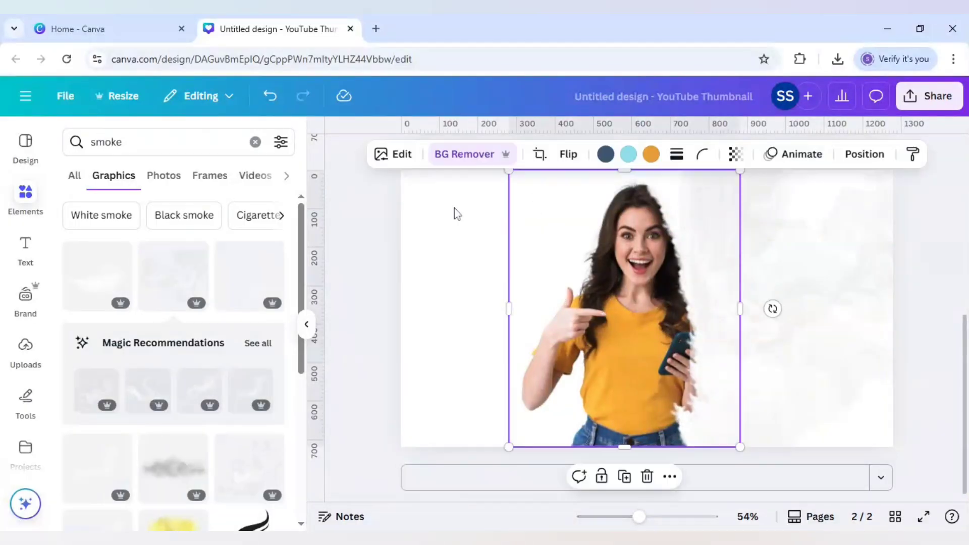
Apply a Custom duotone to the woman cutout on page two with both highlights and shadows set to black.
scroll(202, 353, down, 3)
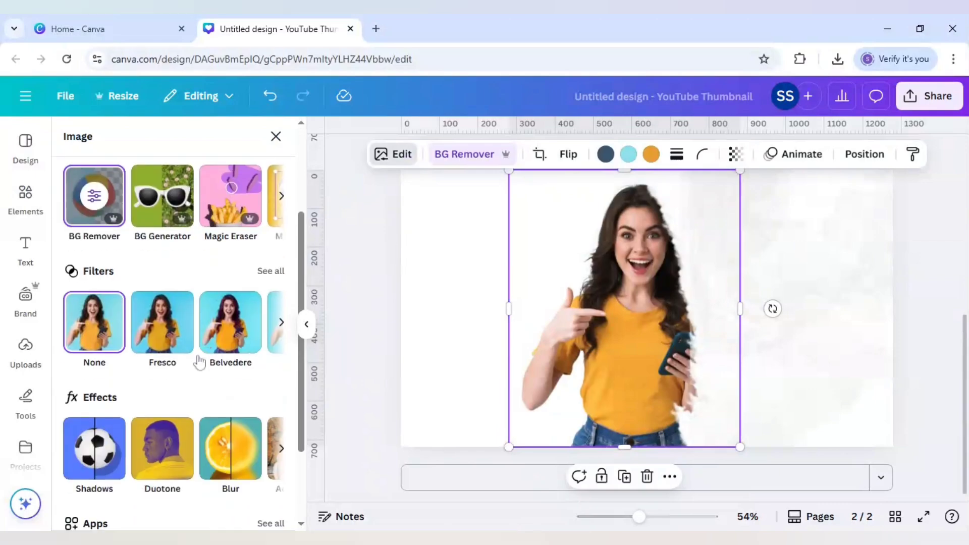
click(161, 447)
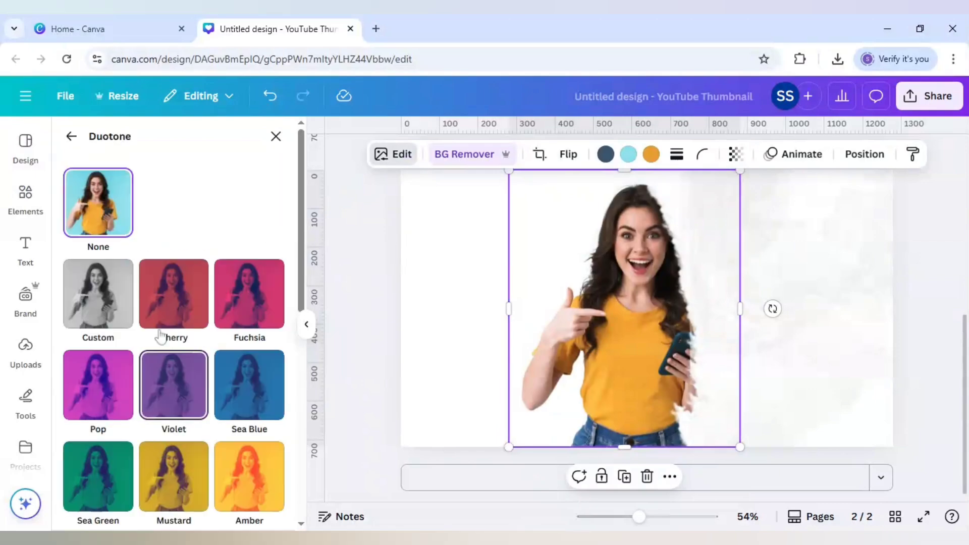
click(101, 293)
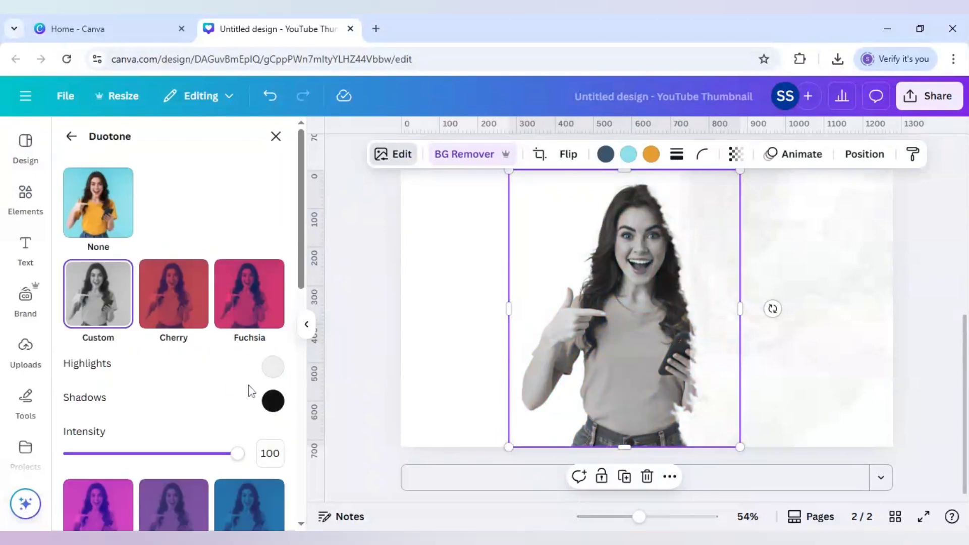
click(280, 371)
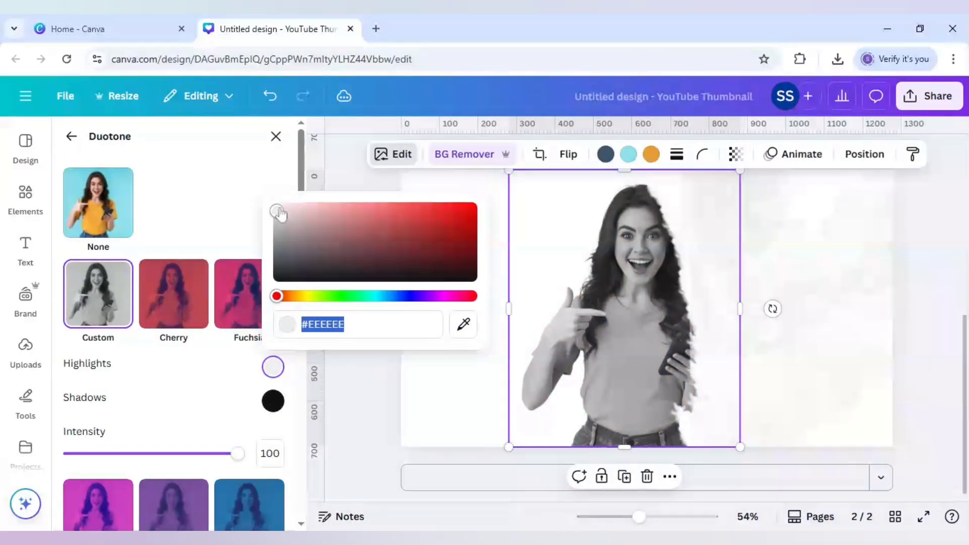
drag(279, 214, 277, 329)
click(272, 401)
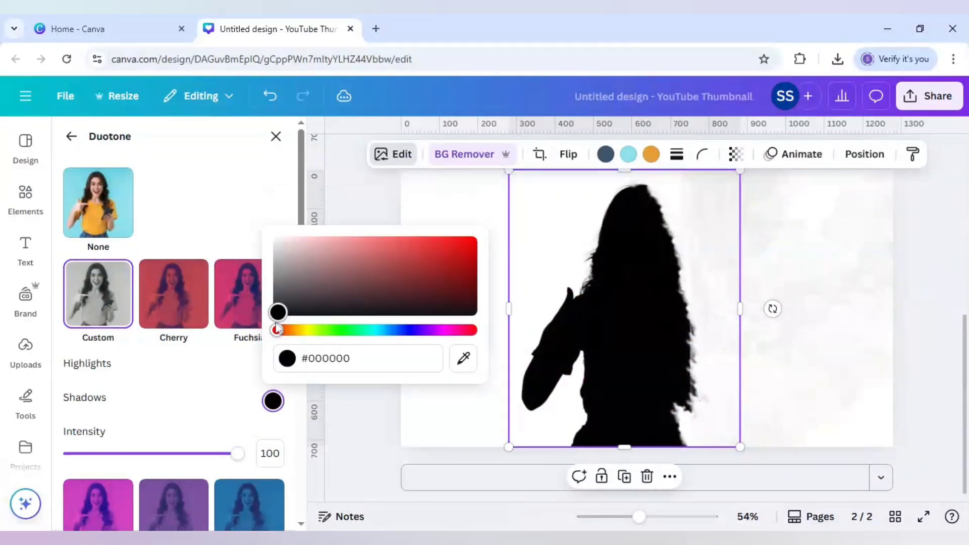
Apply a Custom duotone to the lower smoke graphic with highlights #070707 and black shadows.
click(750, 283)
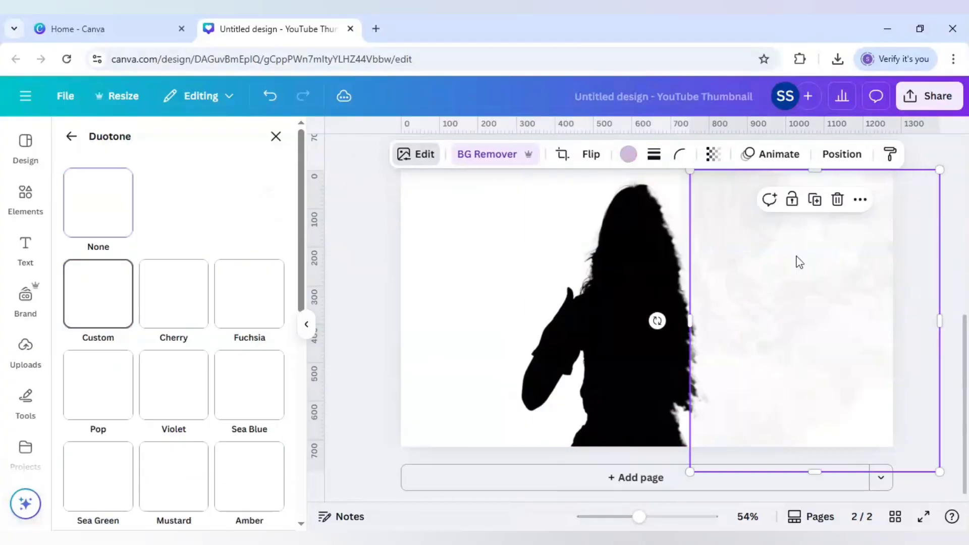
click(96, 324)
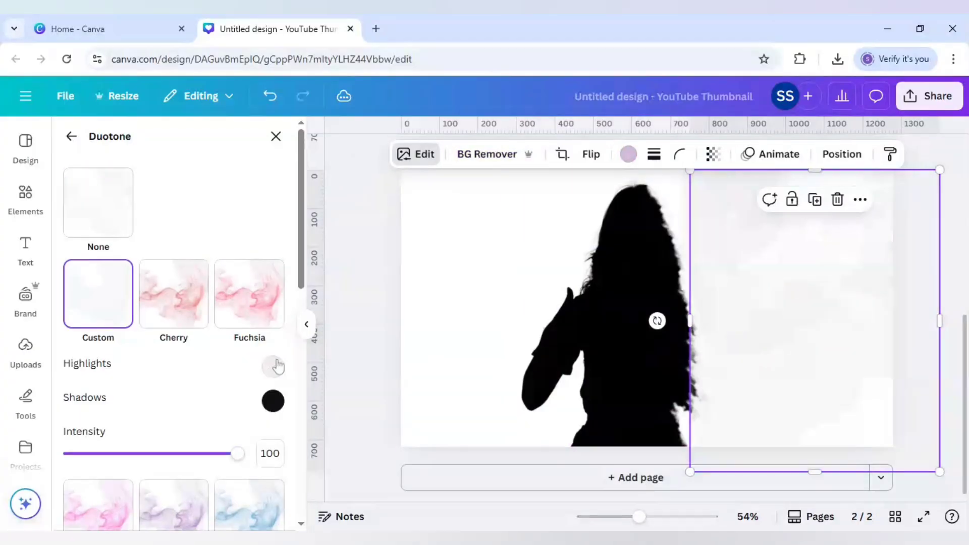
click(273, 366)
drag(277, 211, 270, 281)
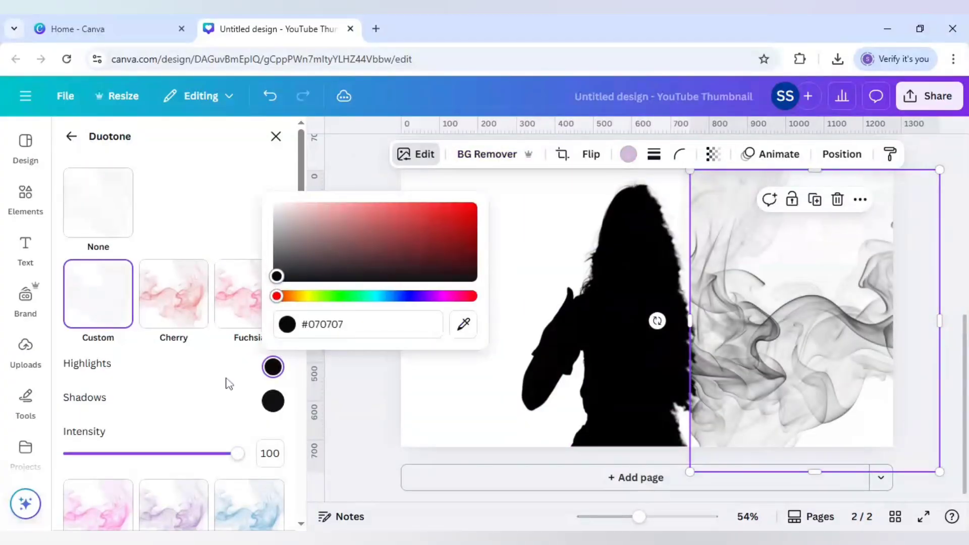
click(273, 401)
click(508, 209)
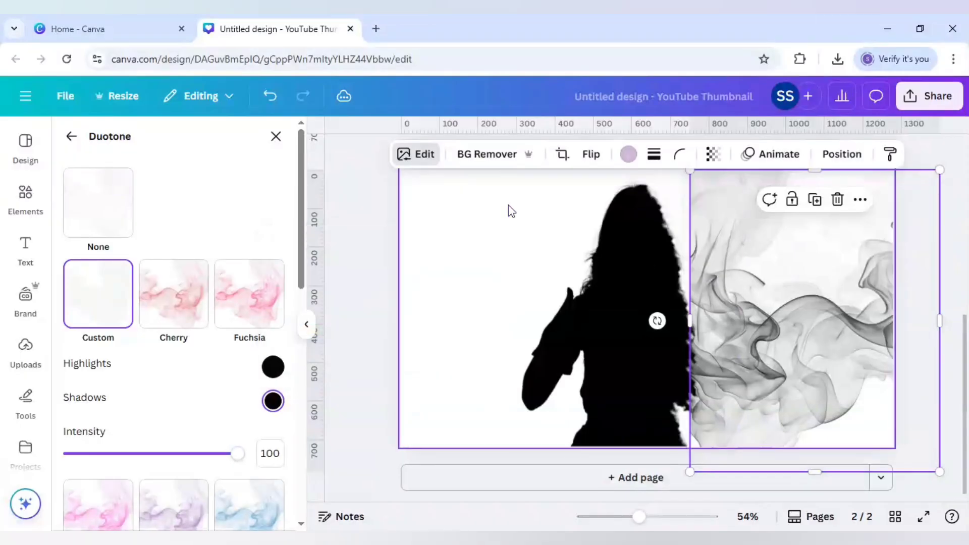
Give the upper smoke graphic a Custom duotone with black highlights and black shadows.
scroll(701, 257, up, 2)
click(691, 269)
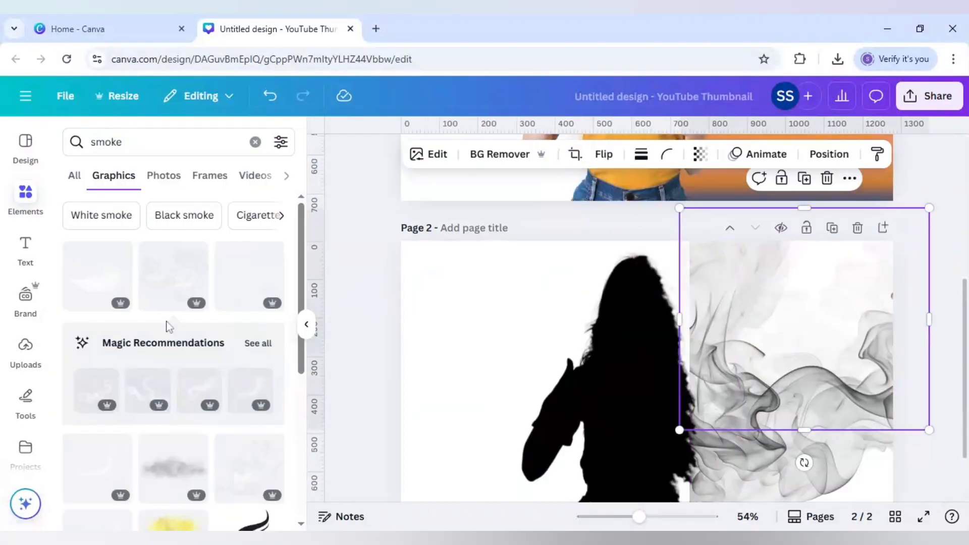
click(428, 154)
scroll(173, 402, down, 5)
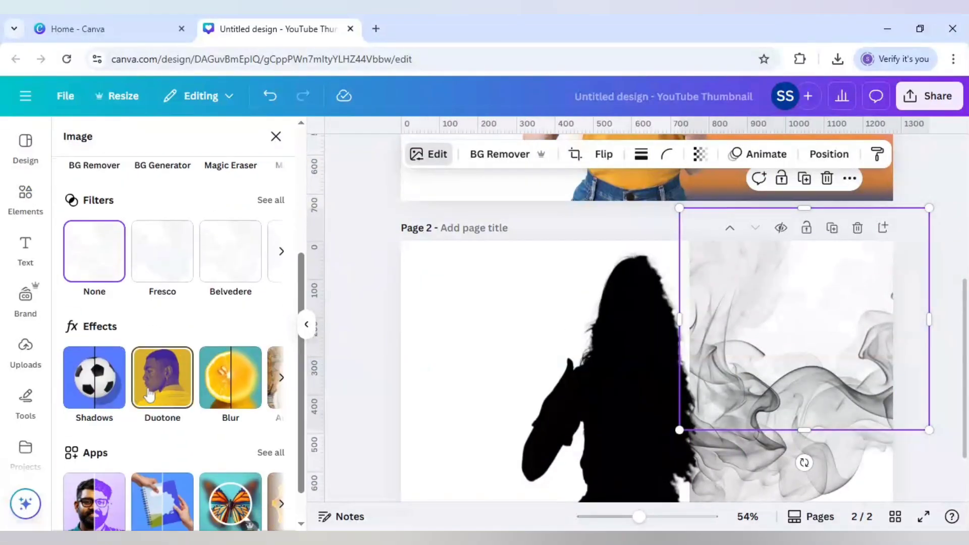
click(149, 395)
click(101, 295)
click(273, 367)
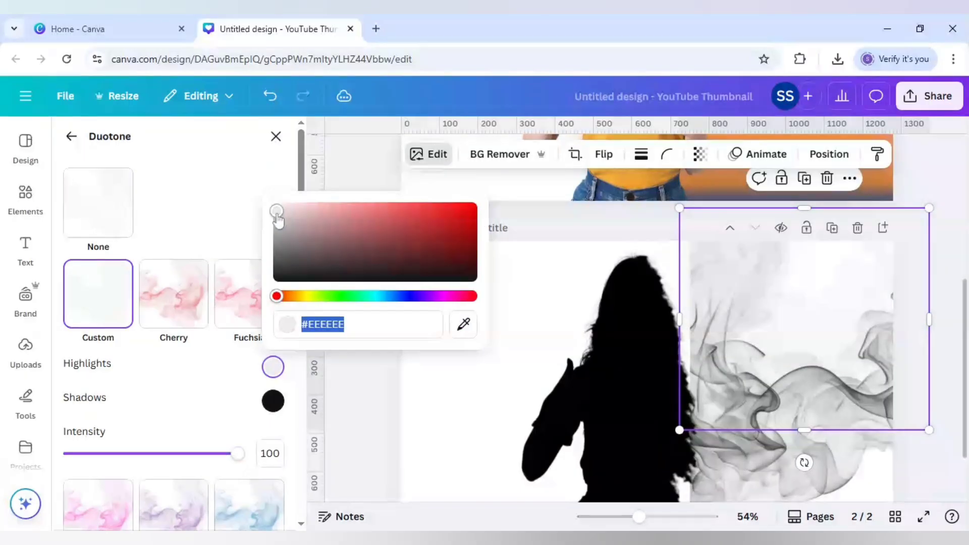
drag(276, 213, 270, 329)
click(275, 401)
click(218, 411)
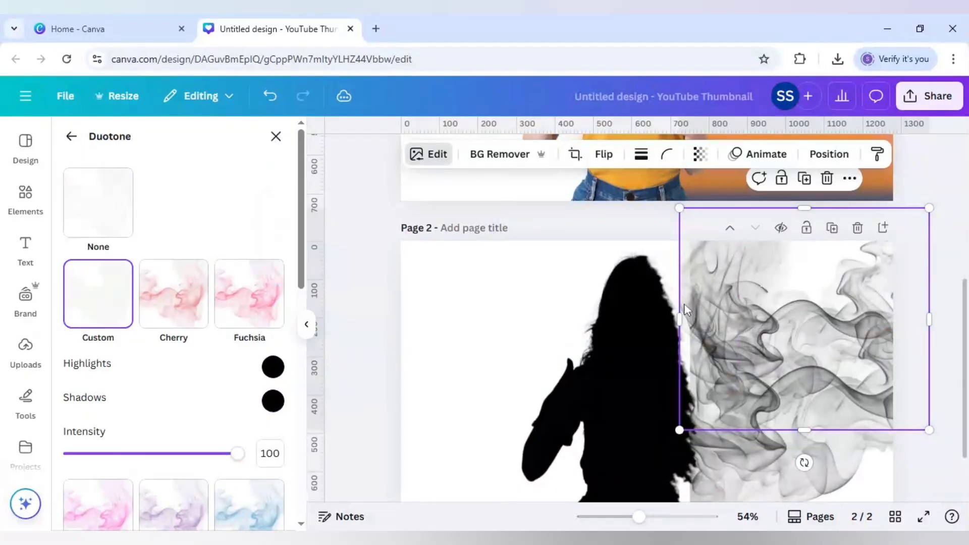
Stretch both smoke graphics leftward so they overlap the silhouette's right edge, selecting the covered upper one through the layer list.
drag(672, 288, 635, 314)
click(734, 315)
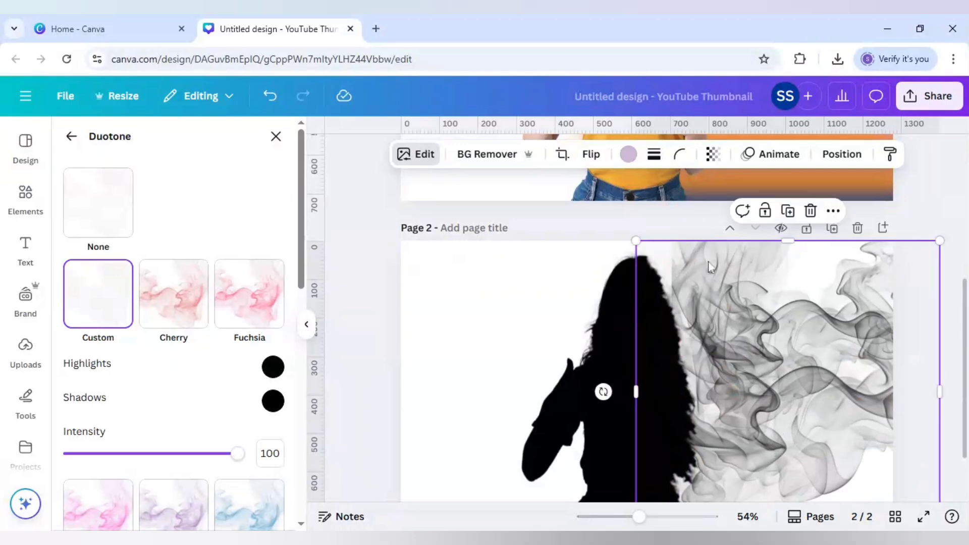
click(684, 235)
click(690, 257)
right_click(690, 257)
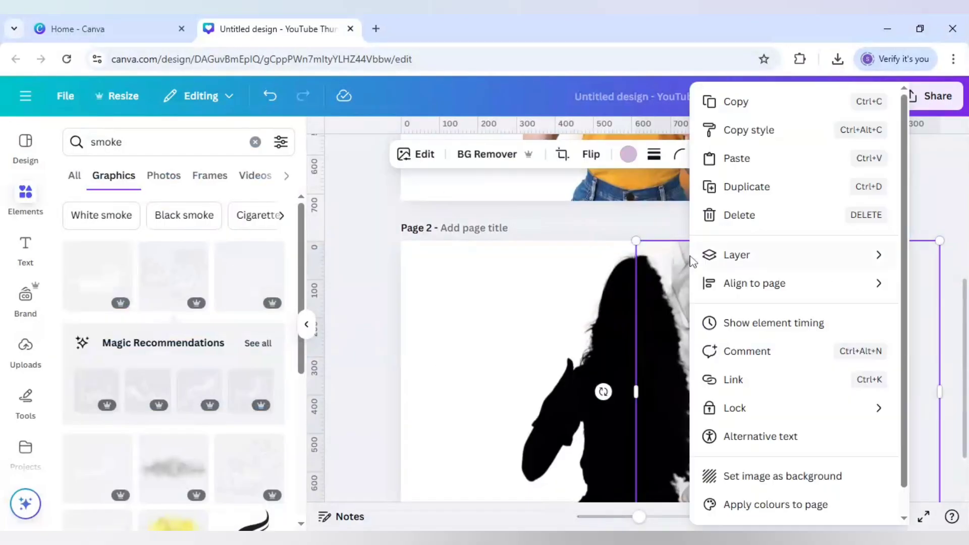
mouse_move(711, 255)
click(576, 379)
click(240, 317)
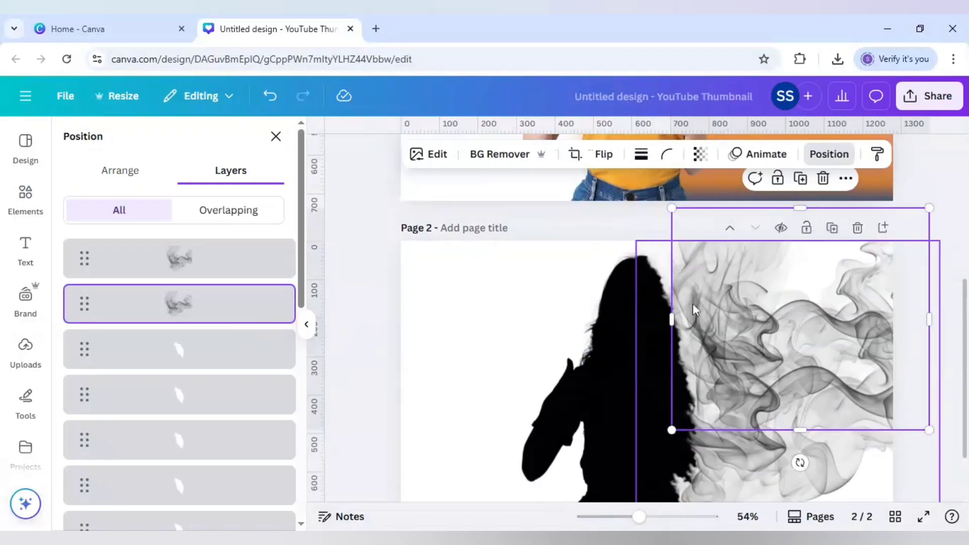
drag(671, 319, 635, 317)
click(944, 243)
scroll(944, 243, down, 2)
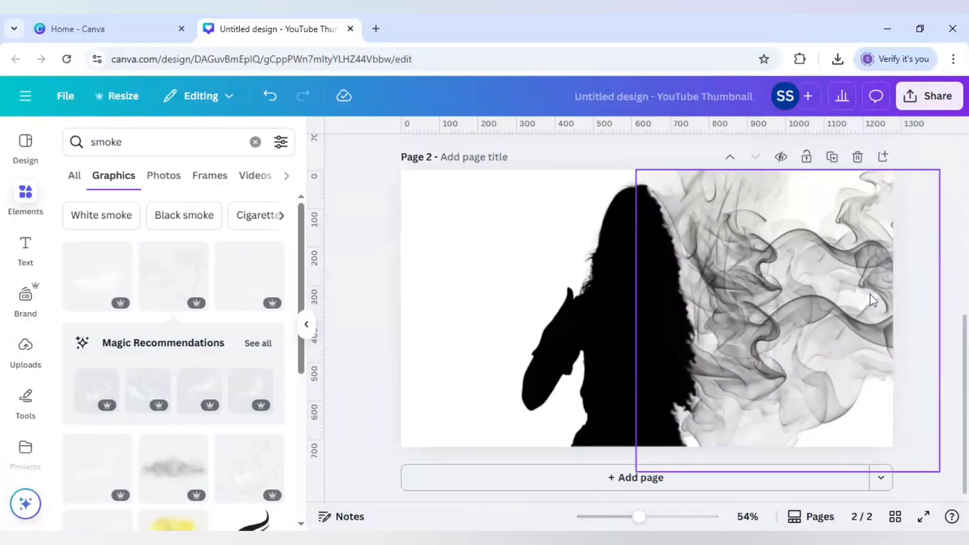
Download pages 1–2 of the design as JPG images.
scroll(745, 305, up, 5)
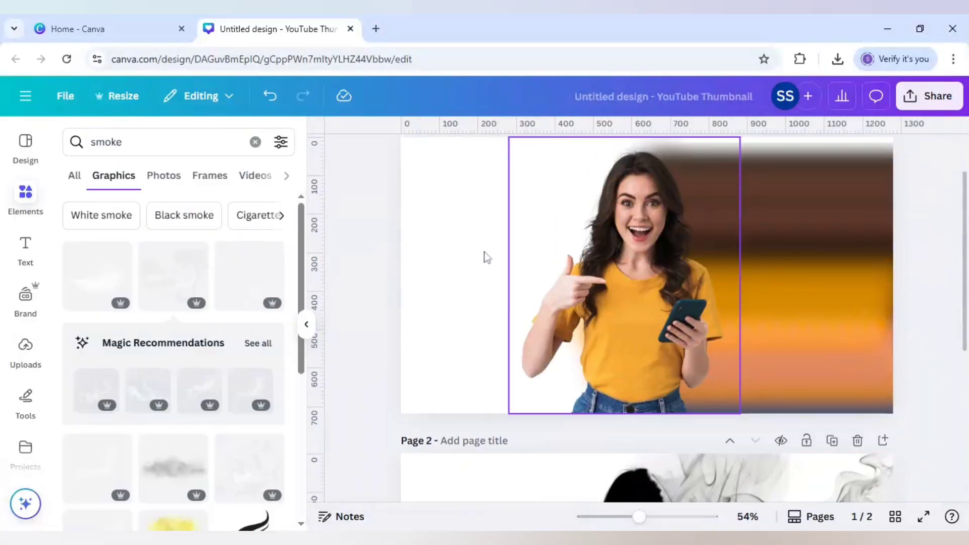
scroll(494, 337, down, 5)
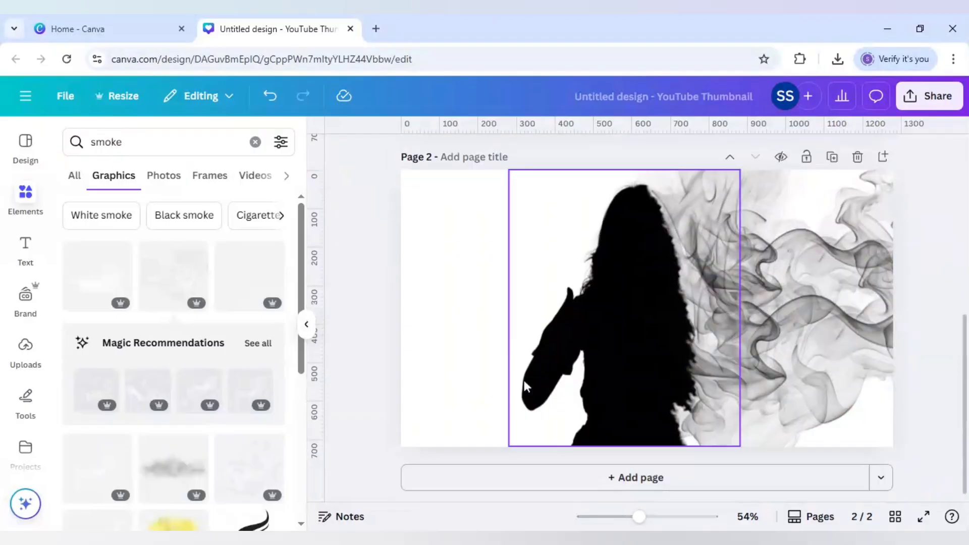
click(927, 97)
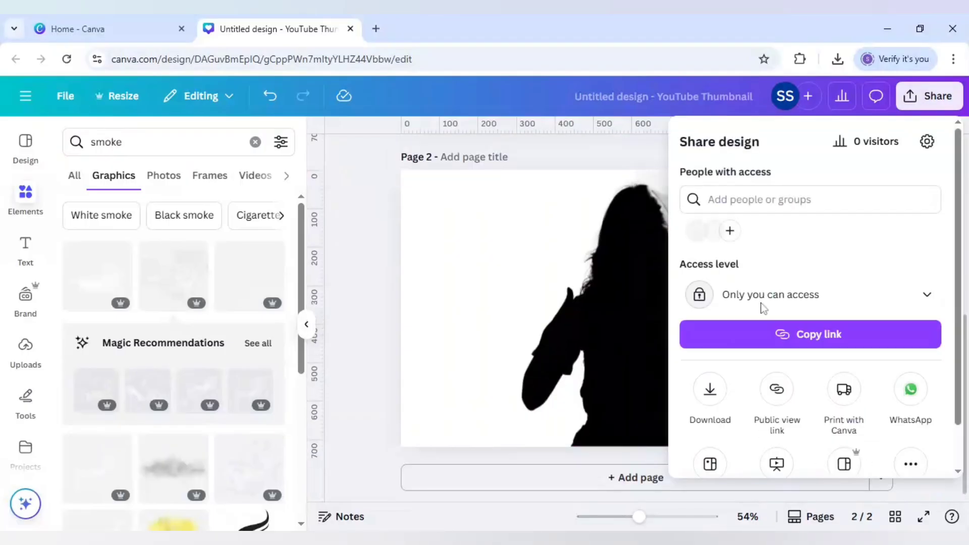
click(710, 399)
click(719, 196)
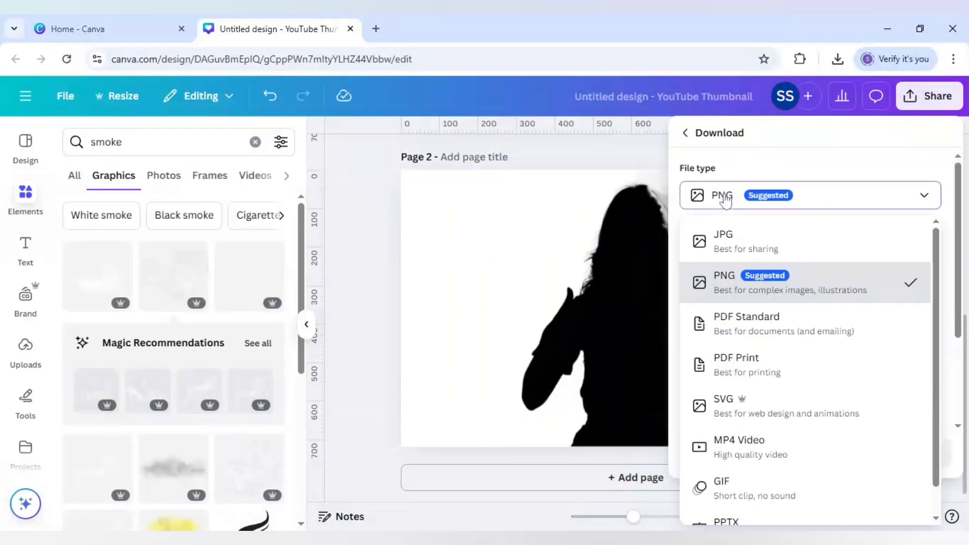
click(736, 244)
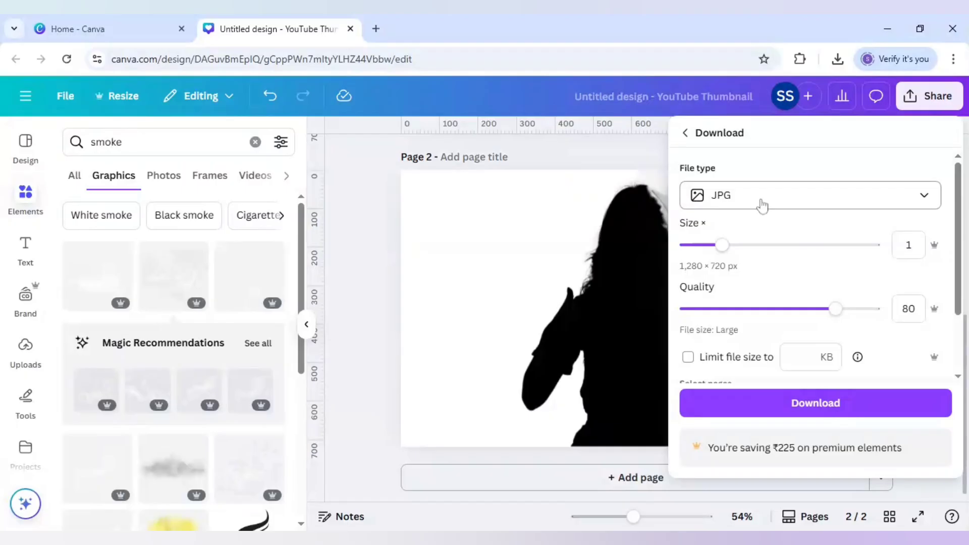
scroll(776, 343, down, 2)
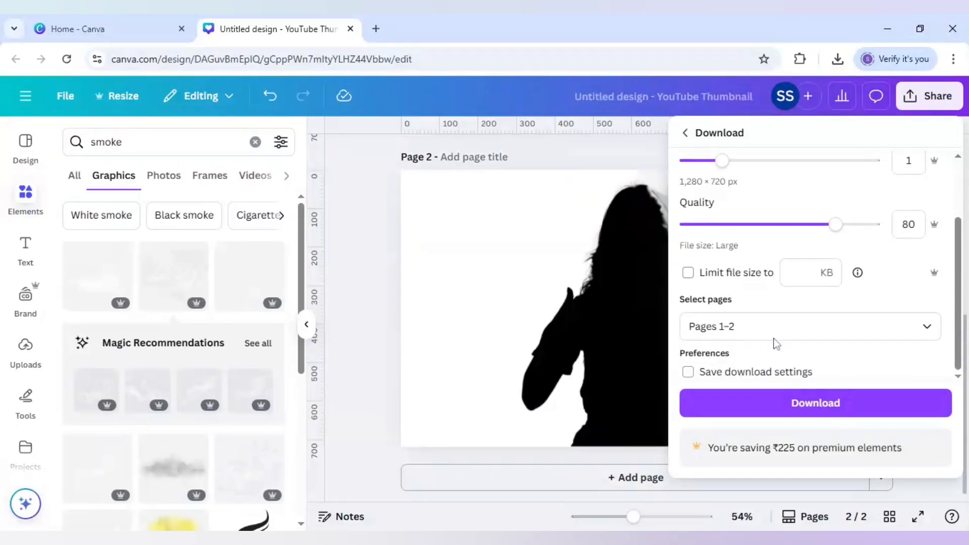
click(823, 401)
Add a third page, insert the two downloaded images, and offset them with the silhouette at upper right and the colour photo at left.
click(588, 479)
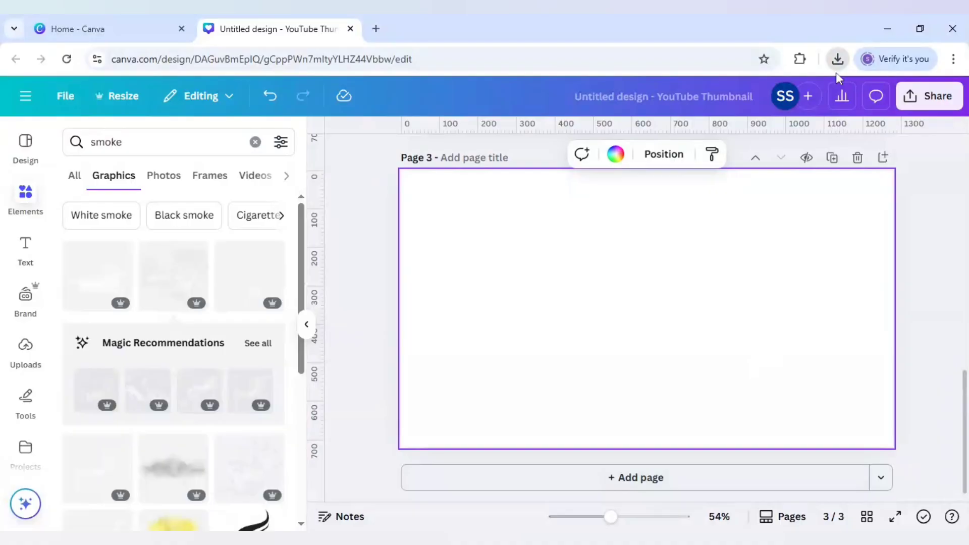
key(ctrl+v)
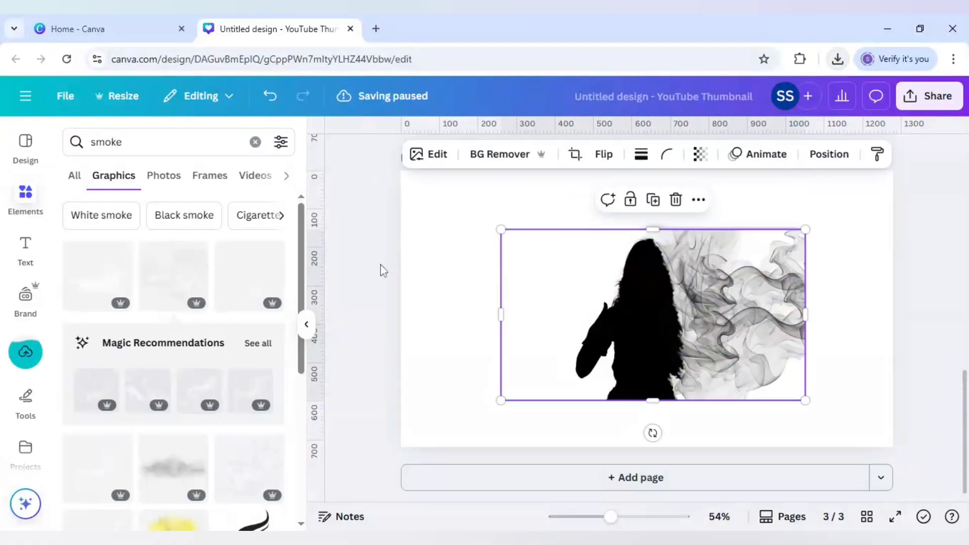
drag(653, 307, 771, 251)
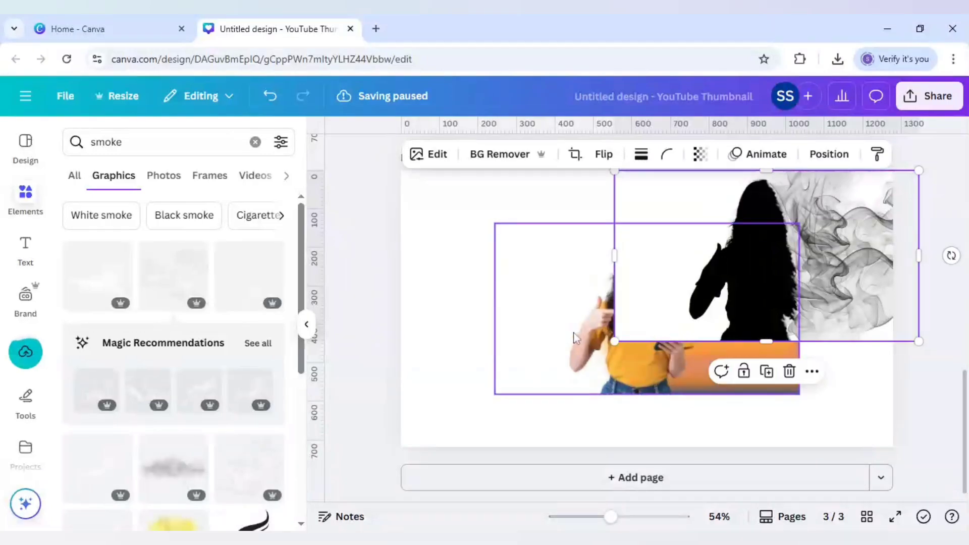
drag(551, 342, 490, 352)
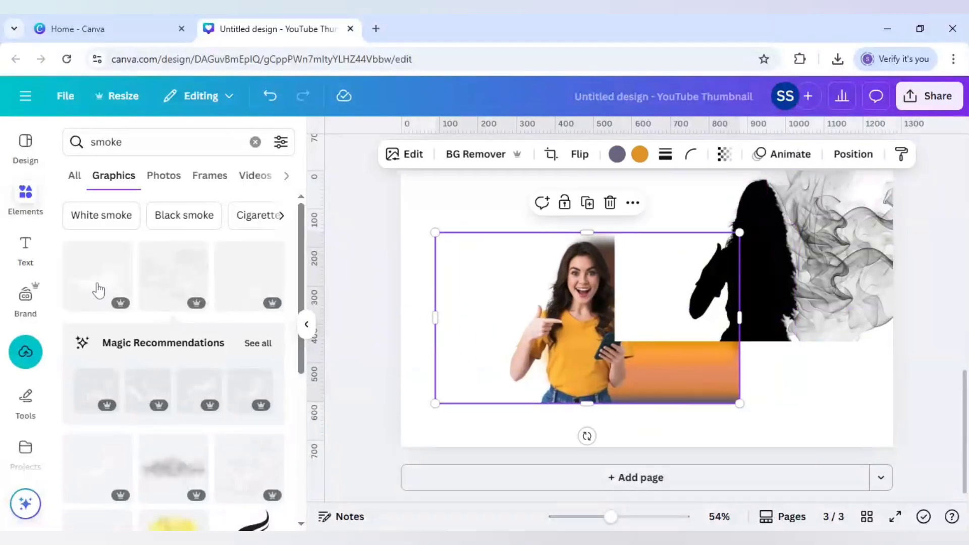
Search the apps for "blend" and open the Blend Image app.
scroll(25, 373, down, 3)
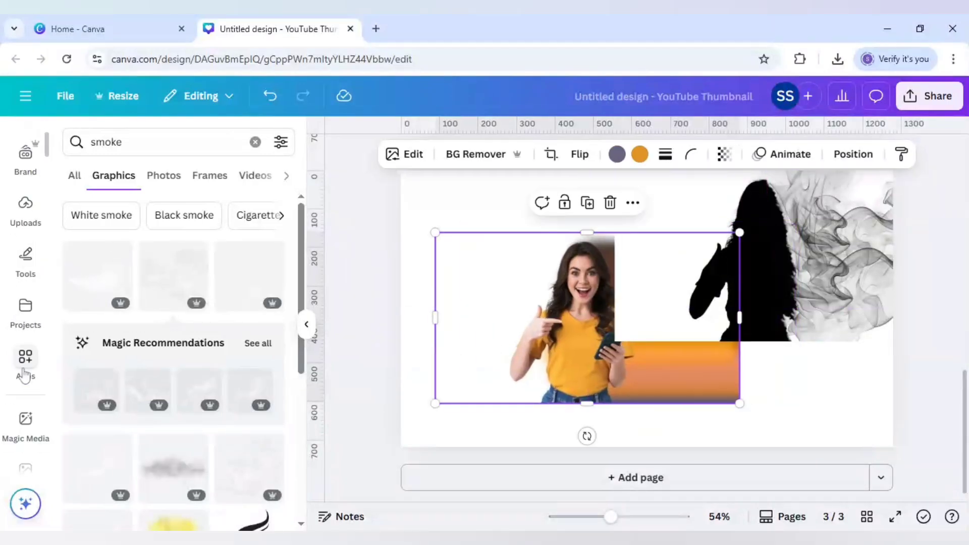
click(24, 375)
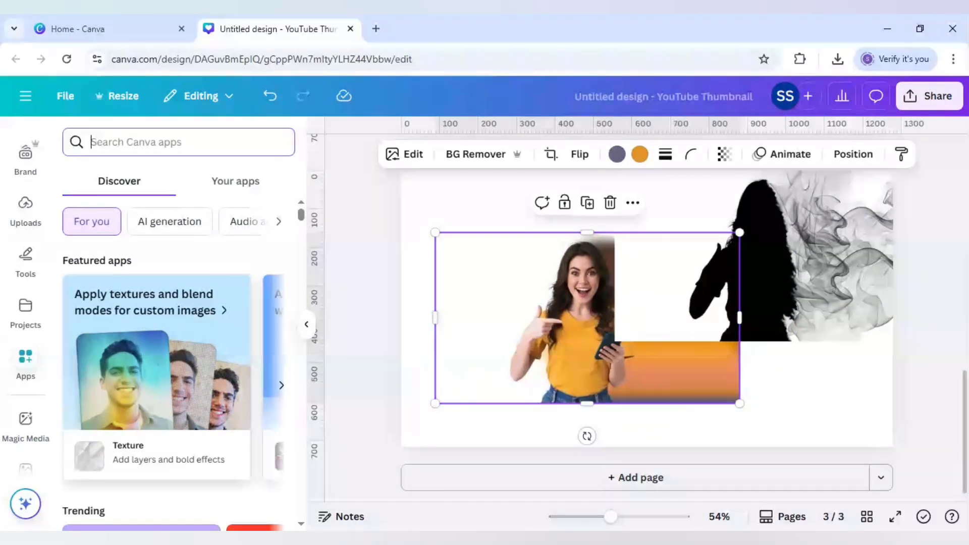
text(blend)
key(Return)
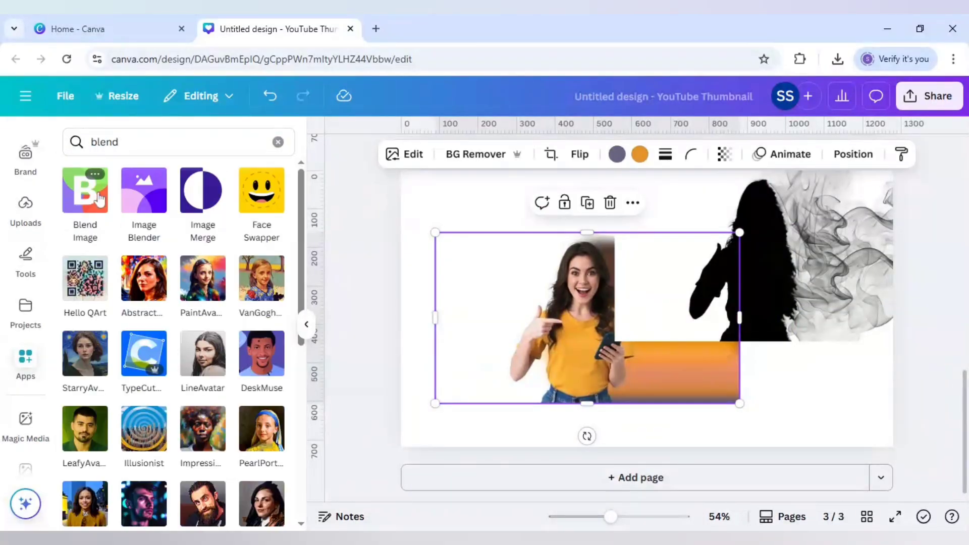
click(99, 200)
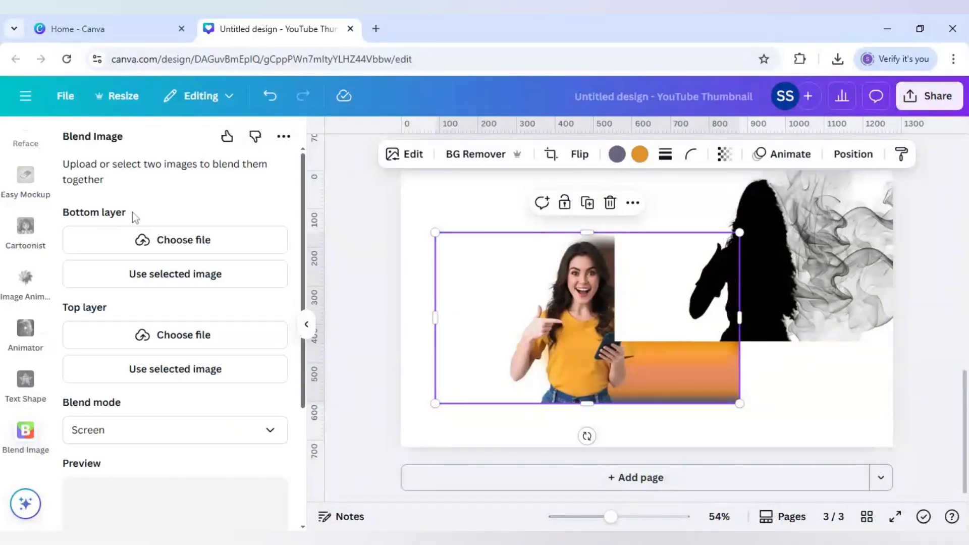
Blend the silhouette image as bottom layer with the colour photo as top layer in Screen mode, and add the result to the design.
click(862, 289)
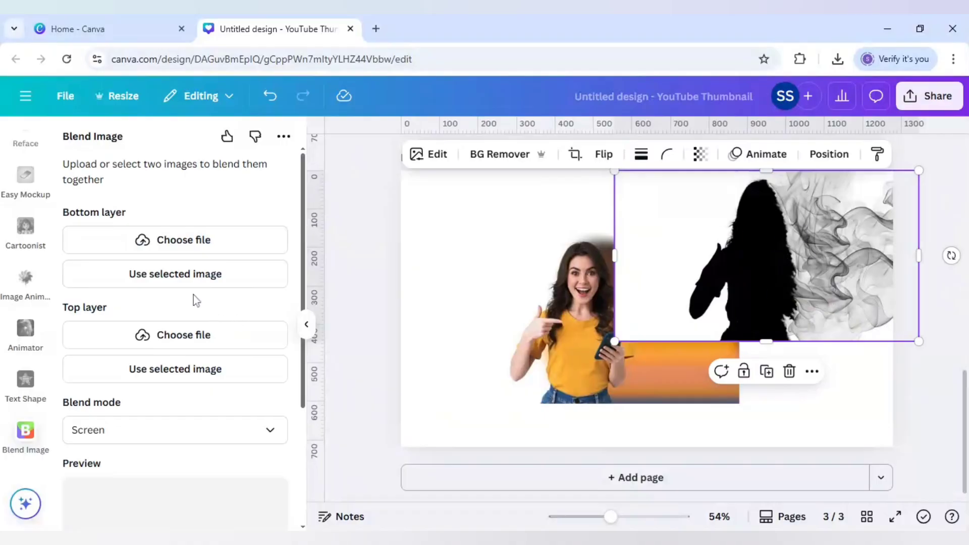
click(184, 276)
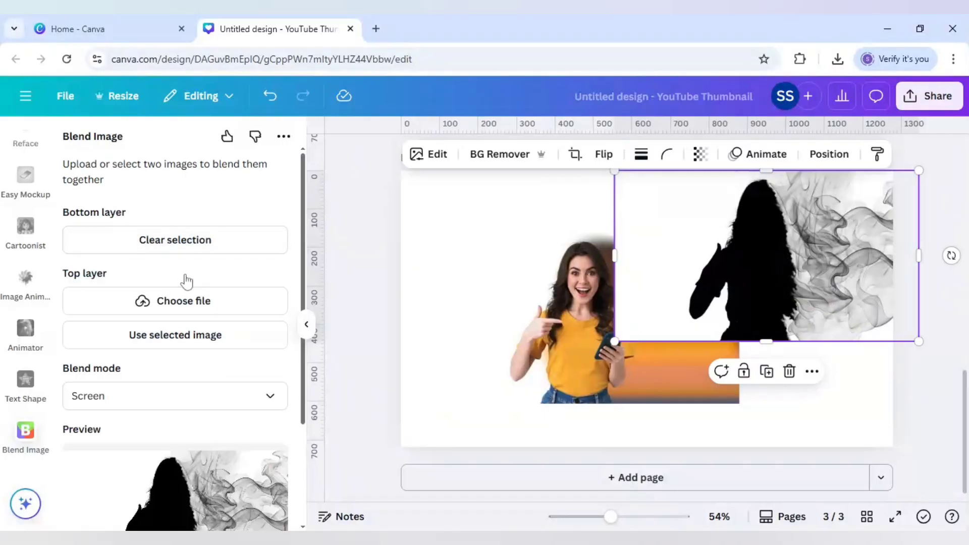
click(566, 348)
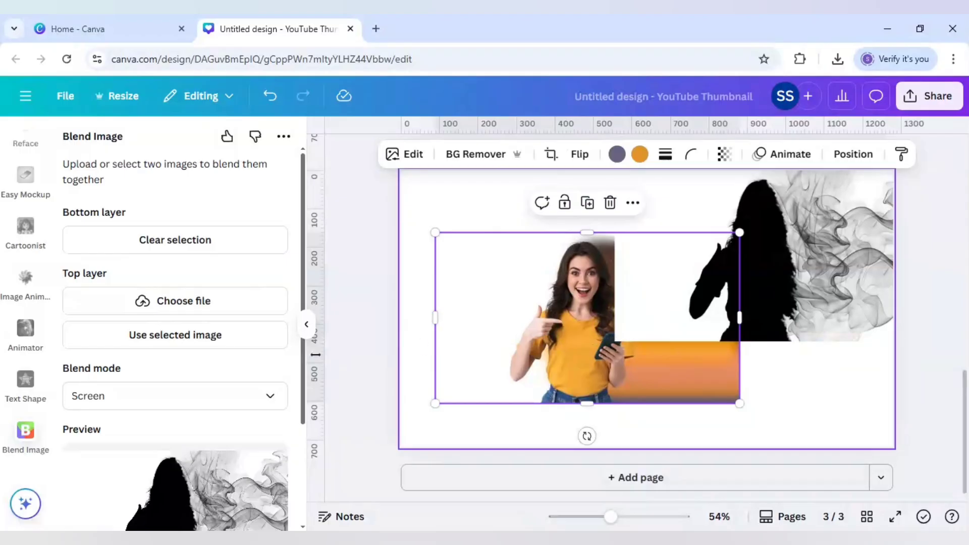
click(157, 335)
click(176, 505)
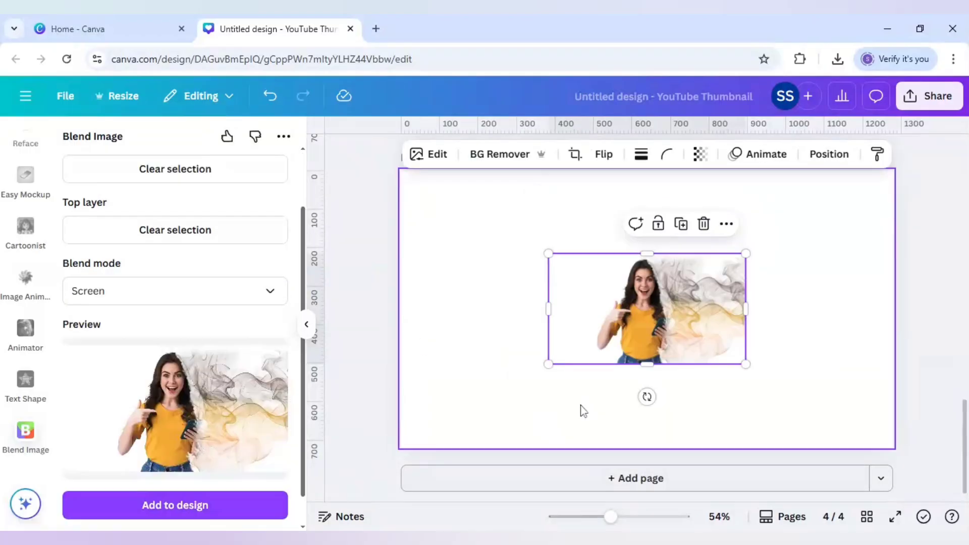